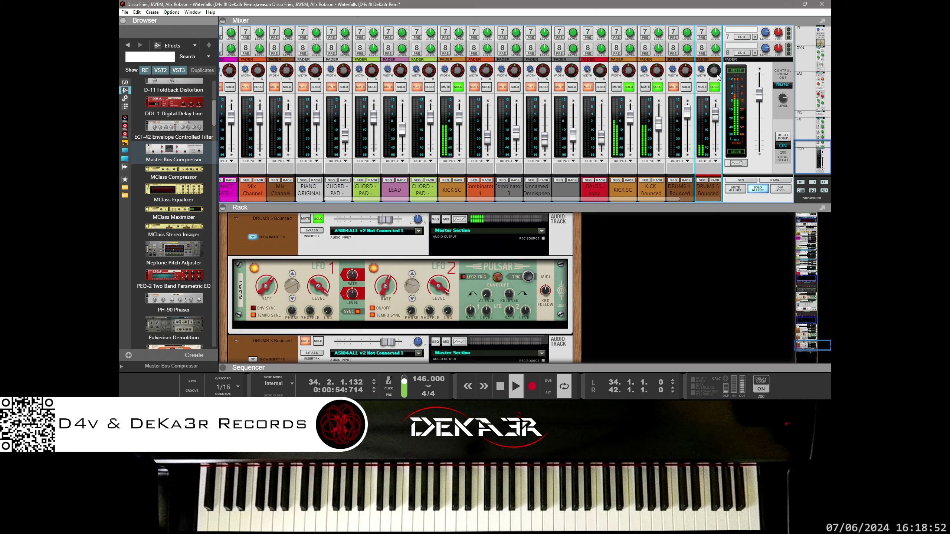
Step: Adjust the pan of the DRUMS 5 Bounced mixer channel
mouse_move(716, 70)
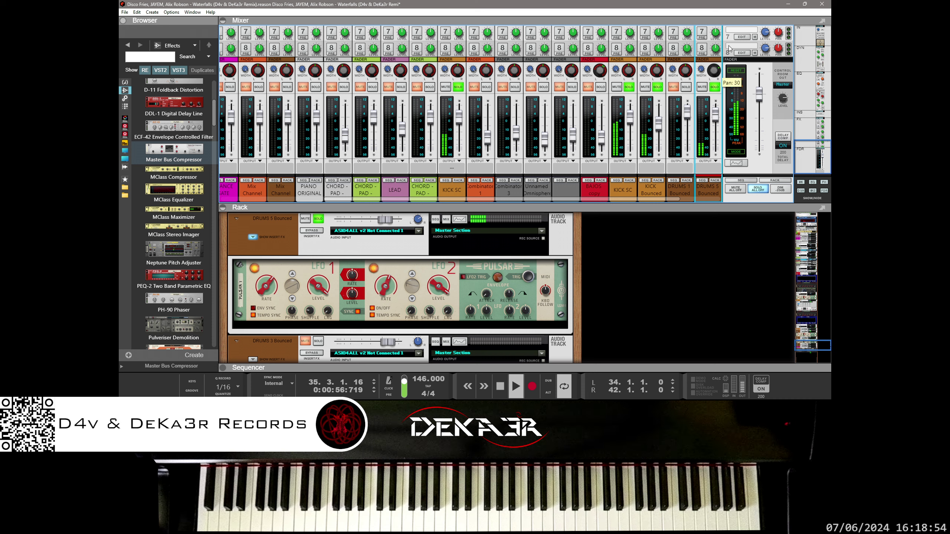
drag(716, 73, 725, 92)
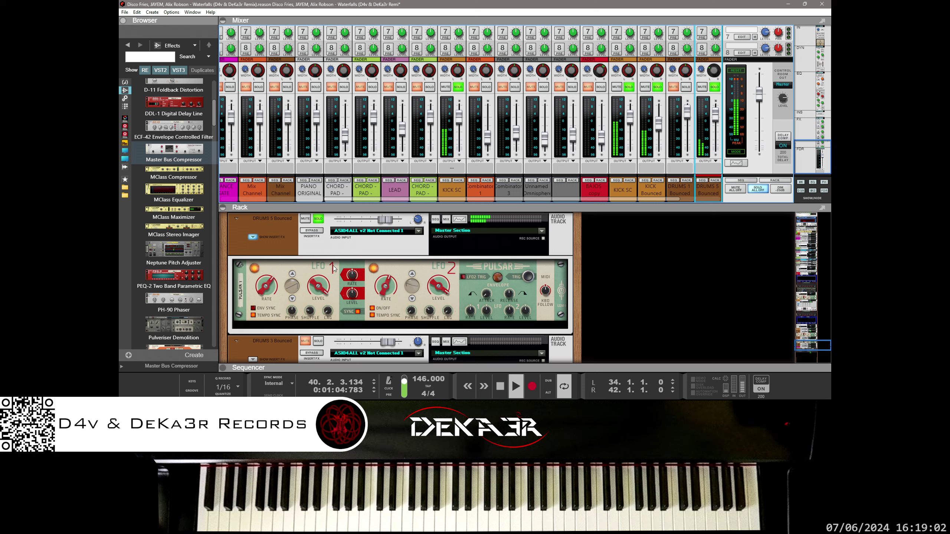
Step: Switch the Pulsar's LFO 1 to another waveform and set its level to about 89%
mouse_move(327, 288)
drag(326, 287, 319, 264)
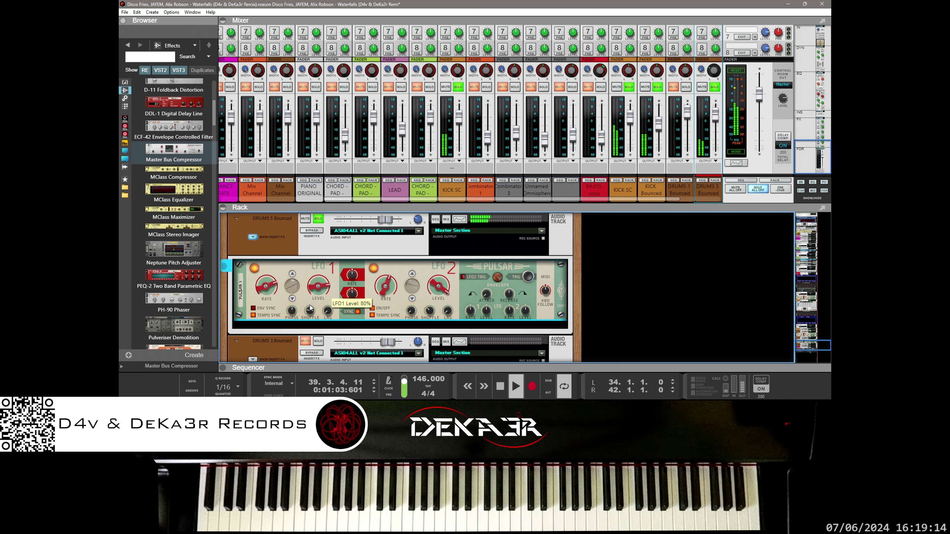
click(292, 274)
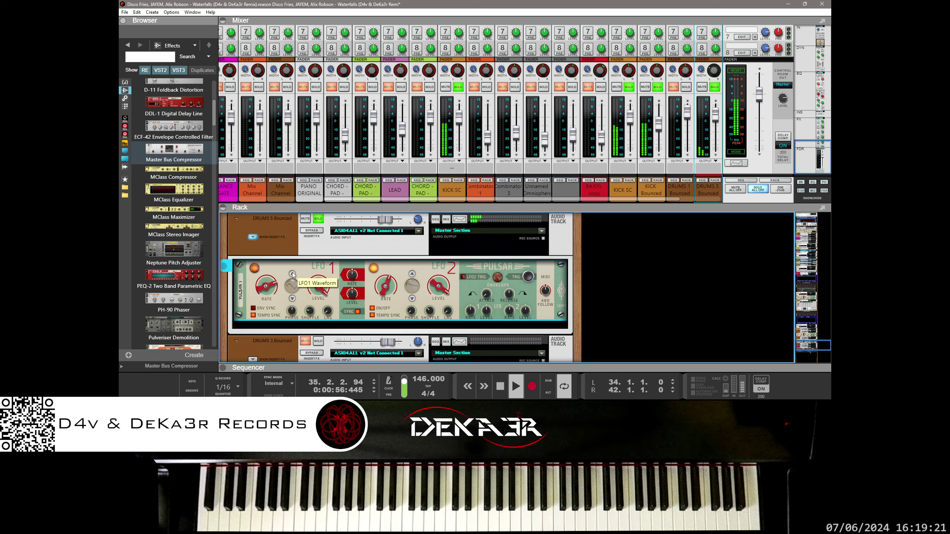
click(292, 273)
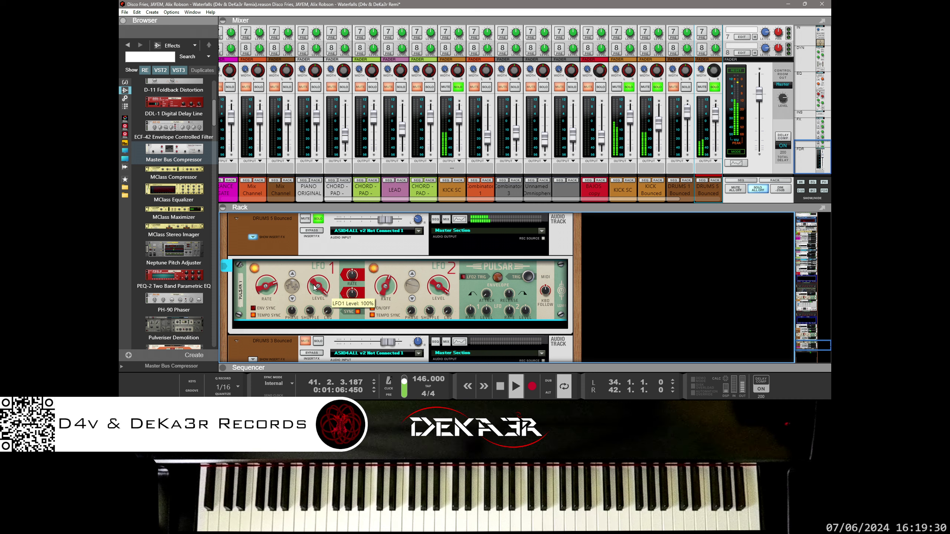
drag(311, 282, 313, 286)
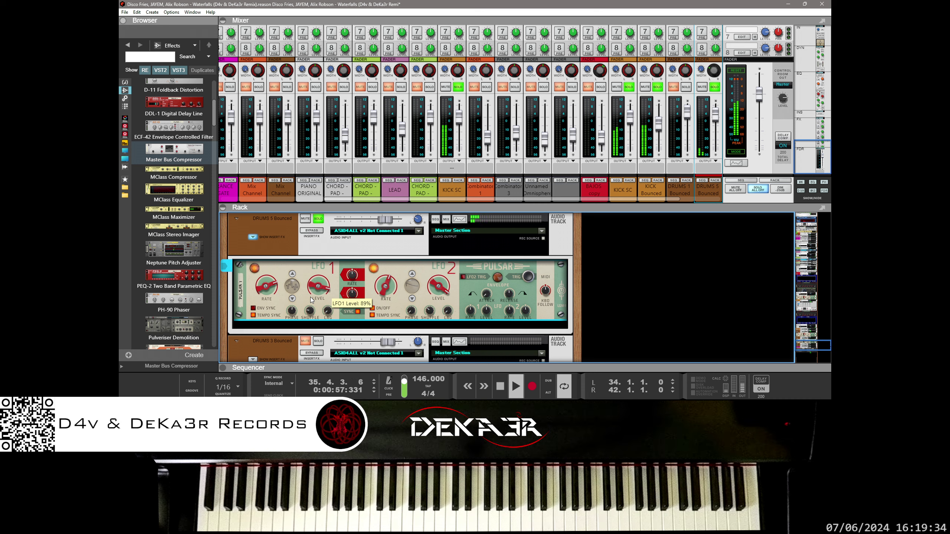
Step: Advance the Pulsar's LFO 1 three waveforms further and readjust the LFO 1 level
click(292, 275)
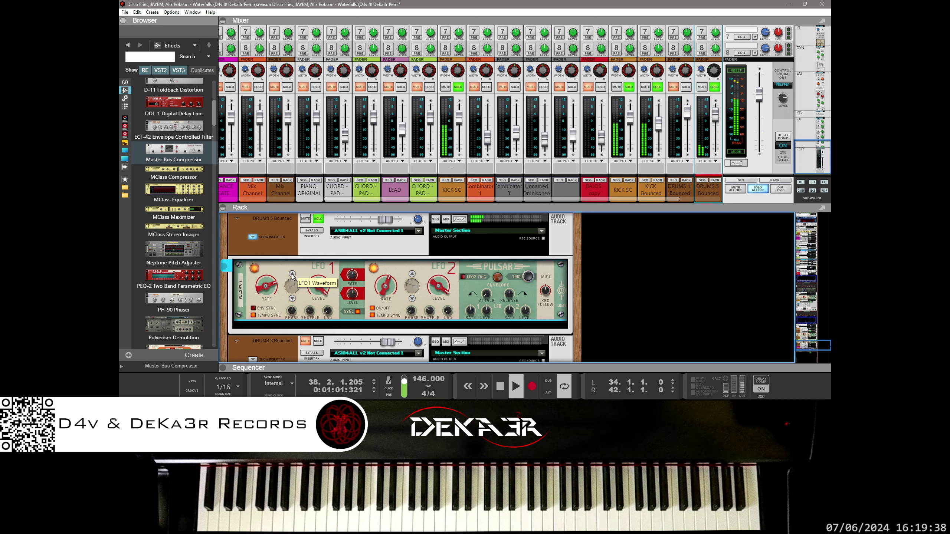
click(292, 274)
click(292, 275)
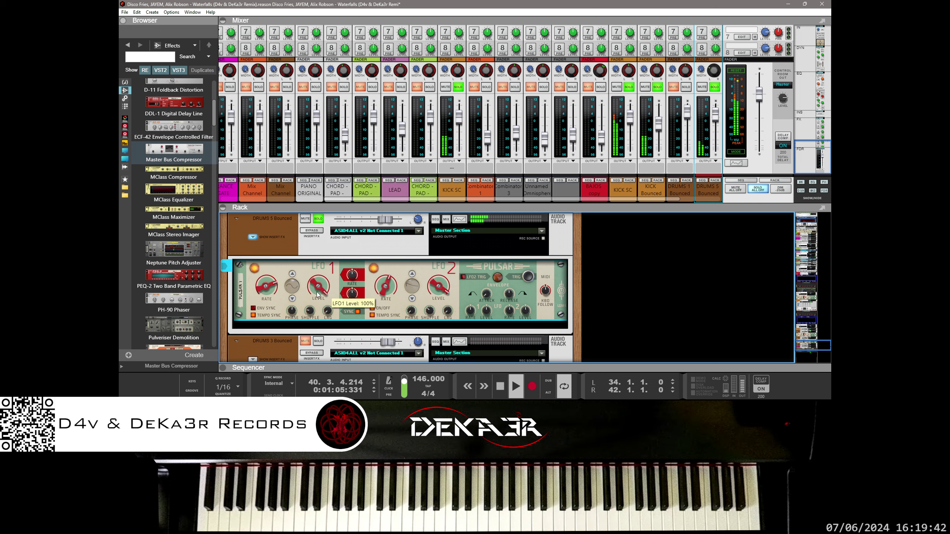
drag(317, 294, 305, 335)
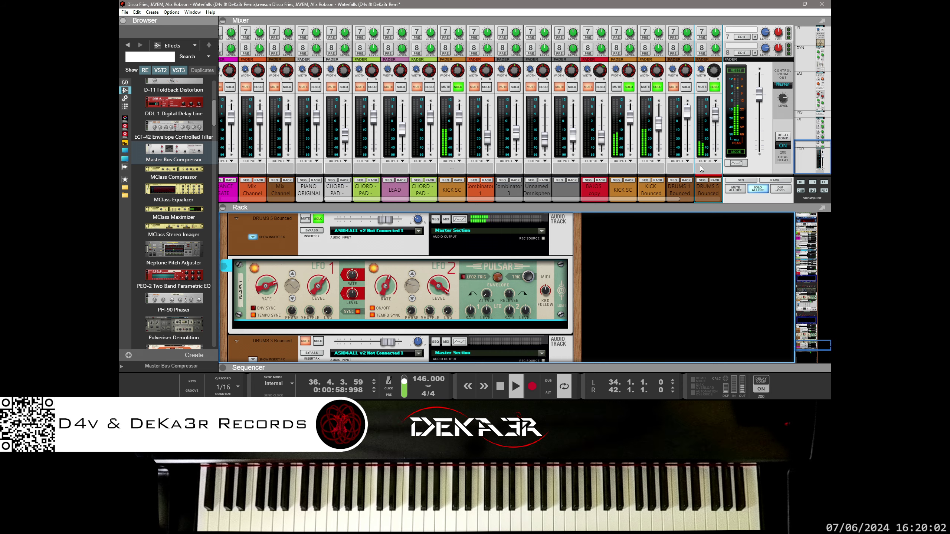
Step: Toggle the compressor in the dynamics section of the DRUMS 5 Bounced mixer channel
scroll(698, 142, up, 10)
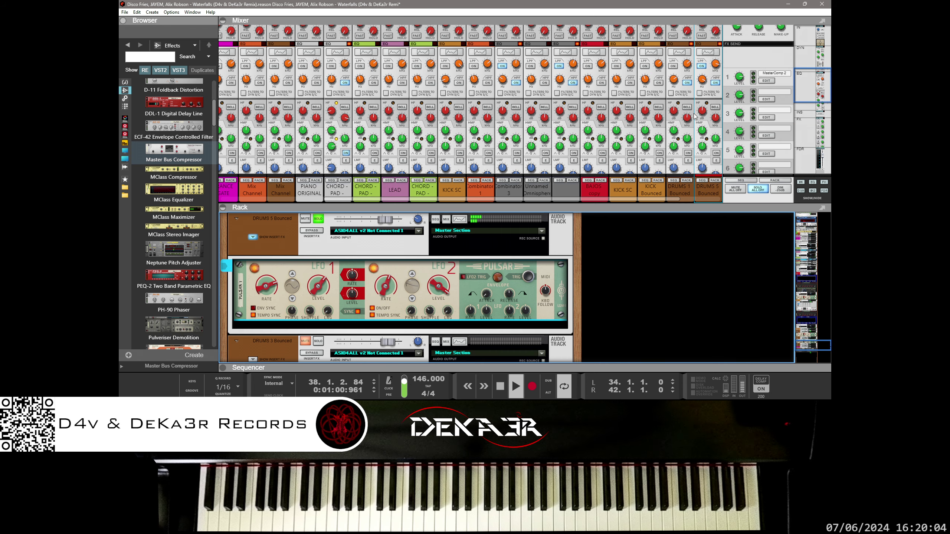
scroll(695, 117, up, 5)
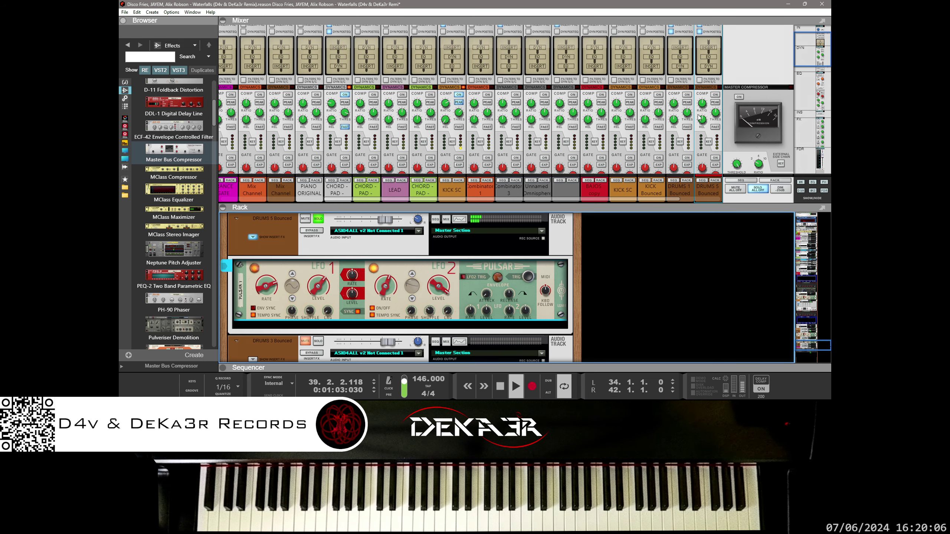
scroll(699, 117, up, 3)
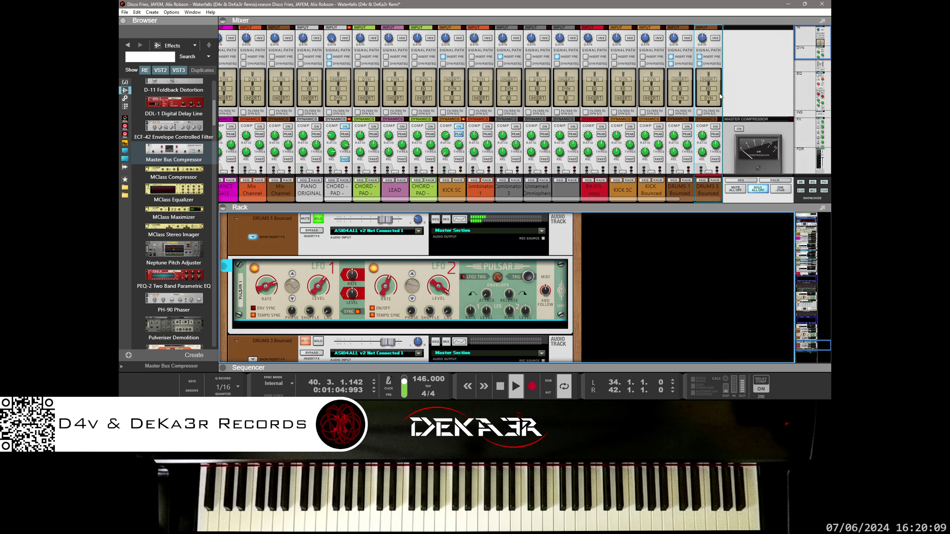
scroll(720, 97, down, 3)
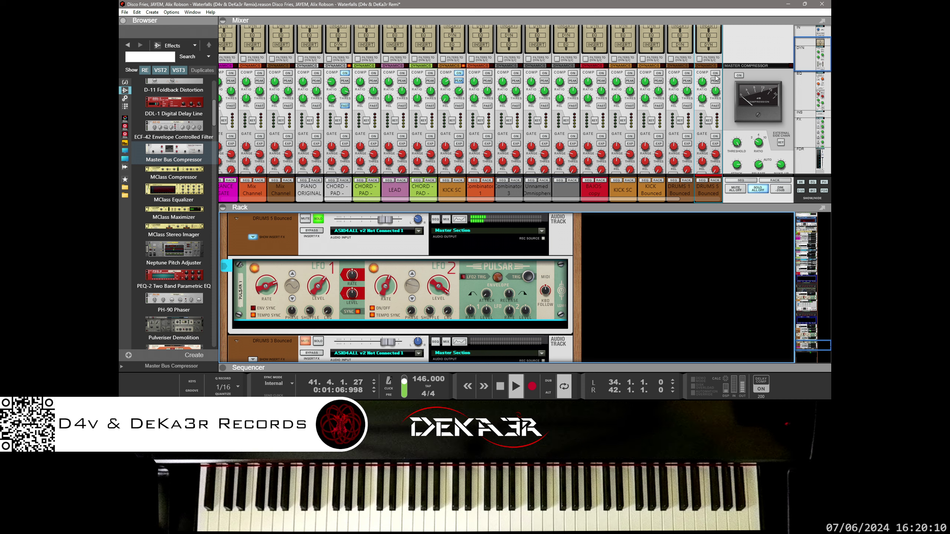
click(715, 74)
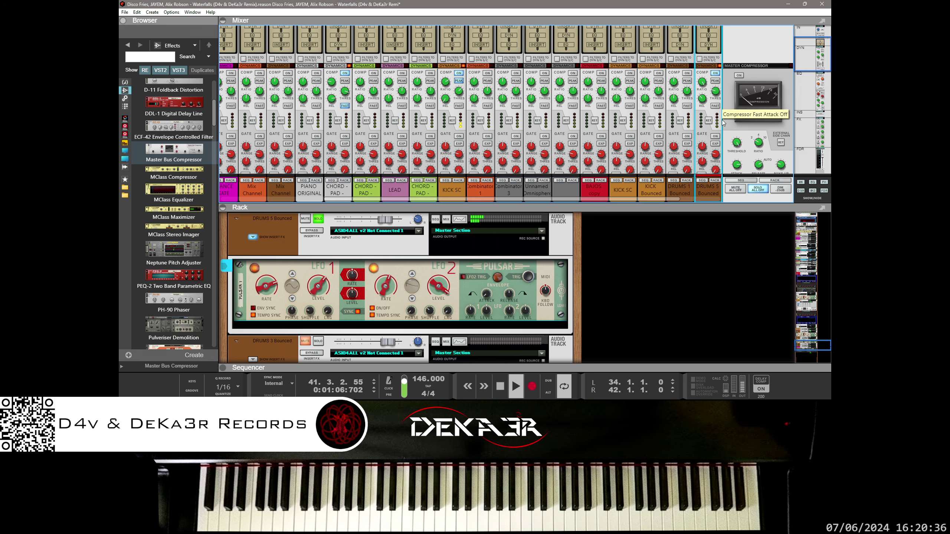
scroll(723, 123, down, 5)
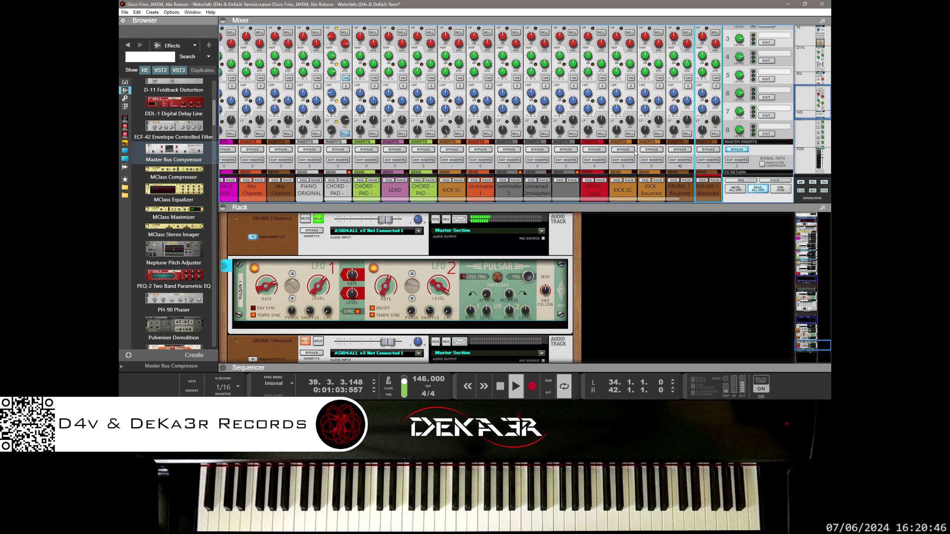
Step: Save the song, including a Save and Optimize pass
click(125, 14)
click(147, 65)
click(128, 13)
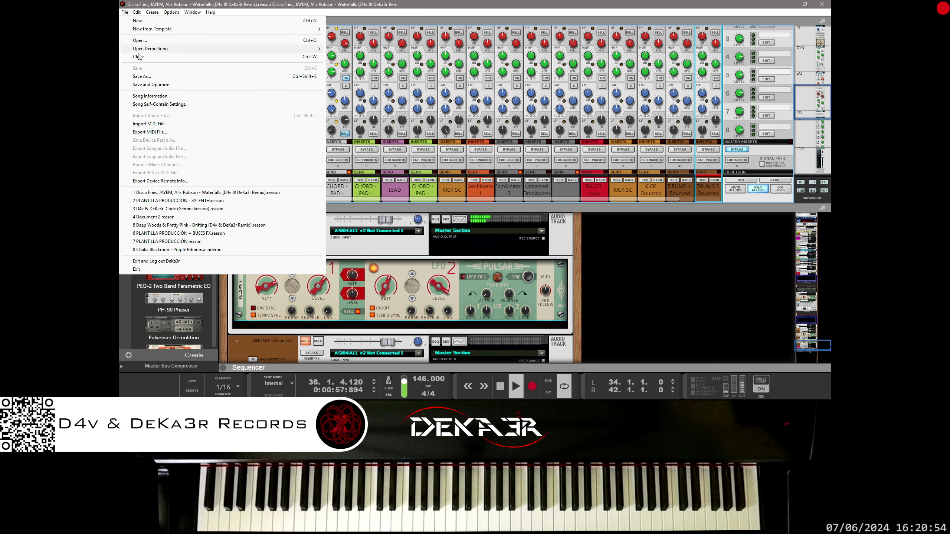
click(146, 84)
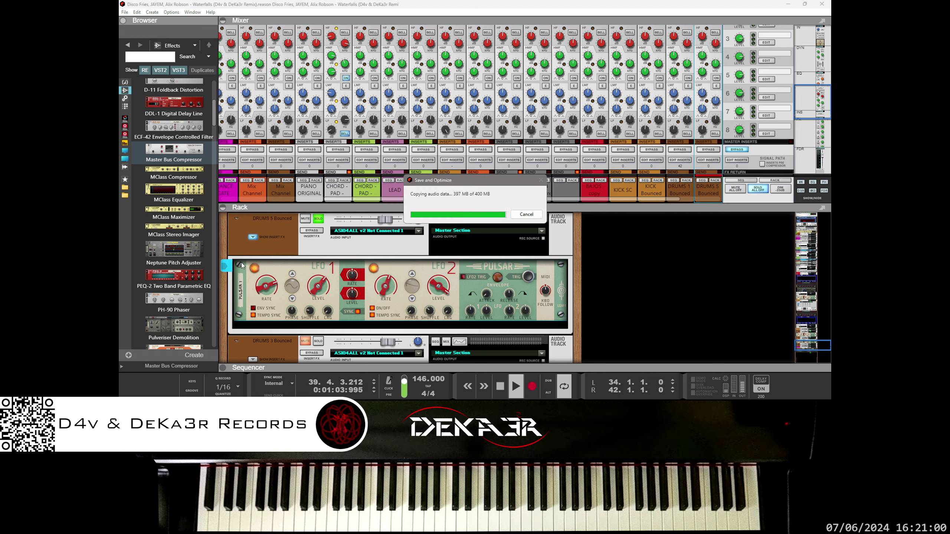
Step: Add a Pulveriser Demolition effect below the Pulsar in the DRUMS 5 Bounced inserts and raise its Dirt amount
drag(185, 329, 294, 323)
drag(392, 309, 390, 309)
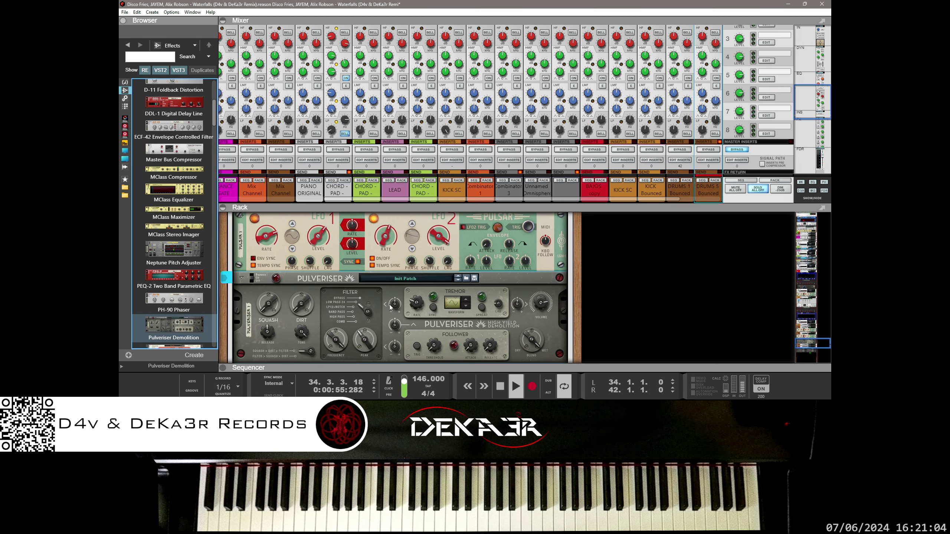
drag(293, 313, 324, 198)
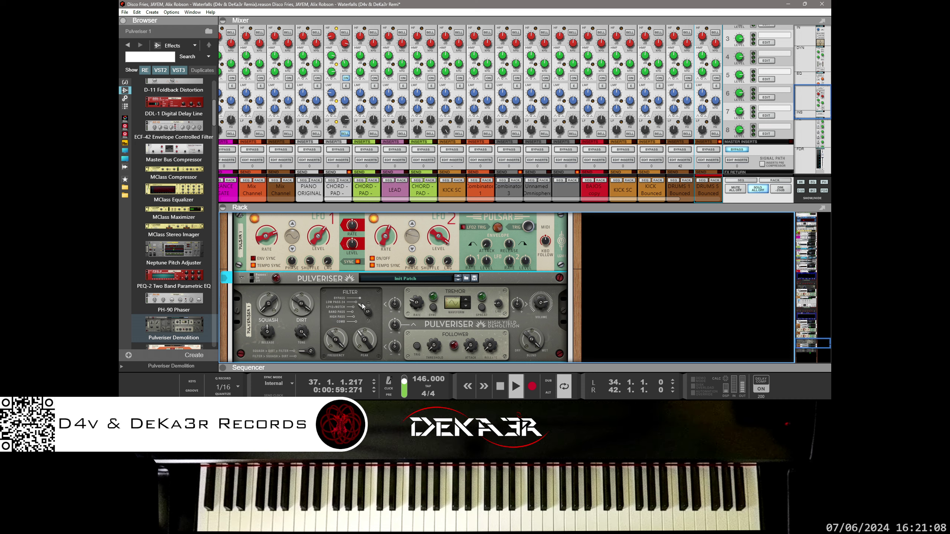
Step: Shape the Pulveriser's filter by changing its mode, adjusting the frequency and setting the peak to about 35%
drag(358, 318, 349, 394)
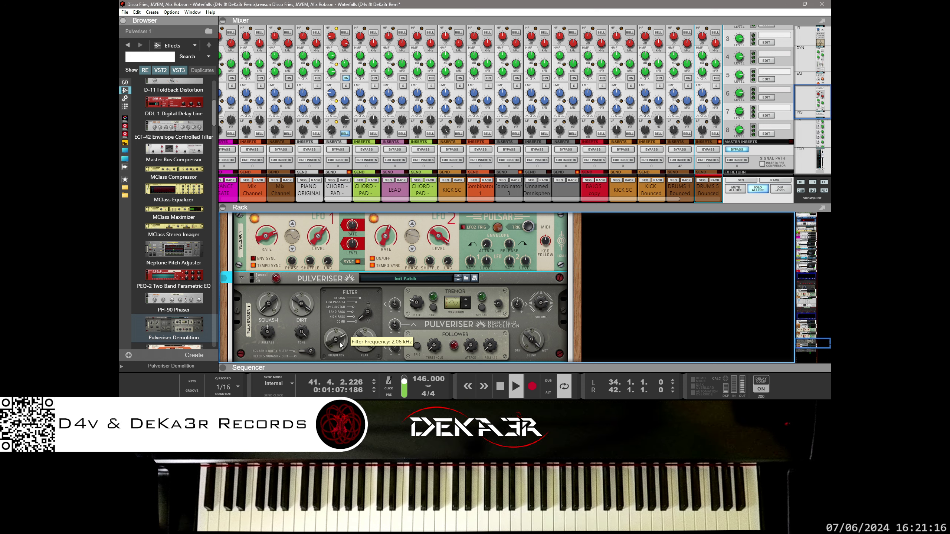
drag(330, 375, 373, 219)
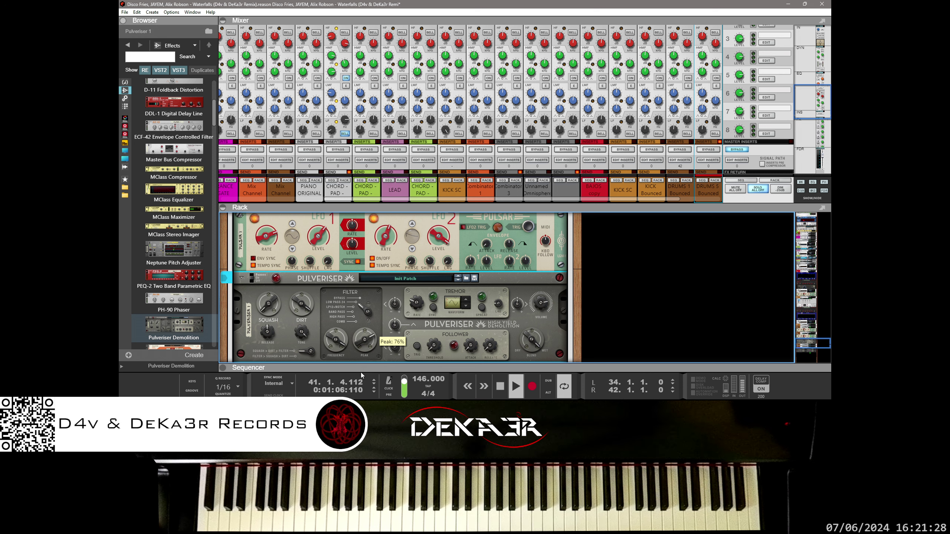
drag(360, 373, 348, 389)
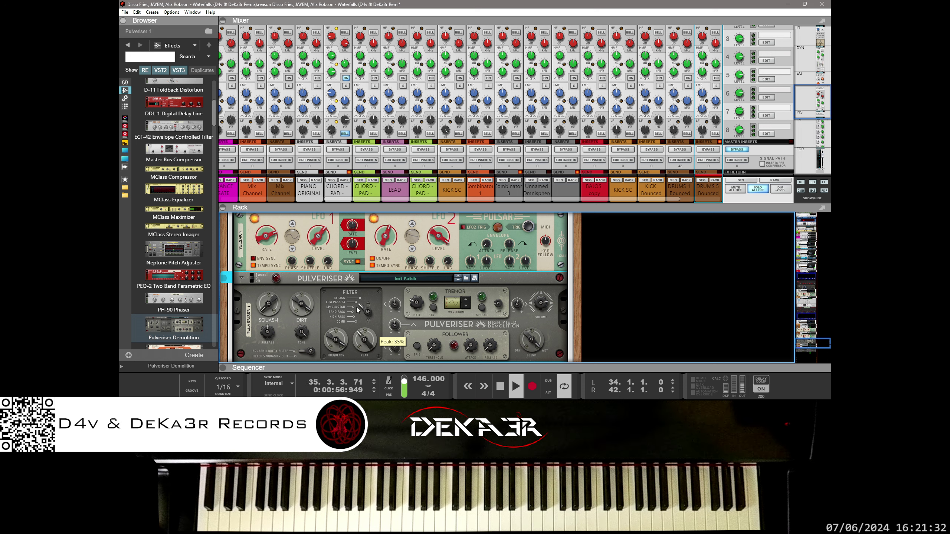
mouse_move(355, 307)
mouse_down()
mouse_move(355, 321)
mouse_move(369, 314)
mouse_move(372, 274)
mouse_move(366, 319)
mouse_up()
scroll(339, 314, down, 3)
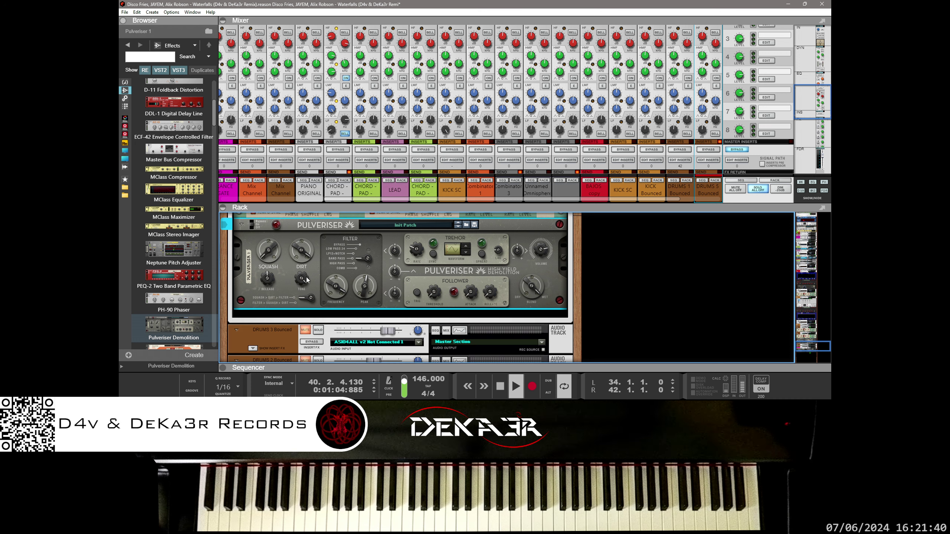
Step: Set the Pulveriser's Dirt to about 44% and adjust its Squash and Release amounts
drag(307, 279, 301, 297)
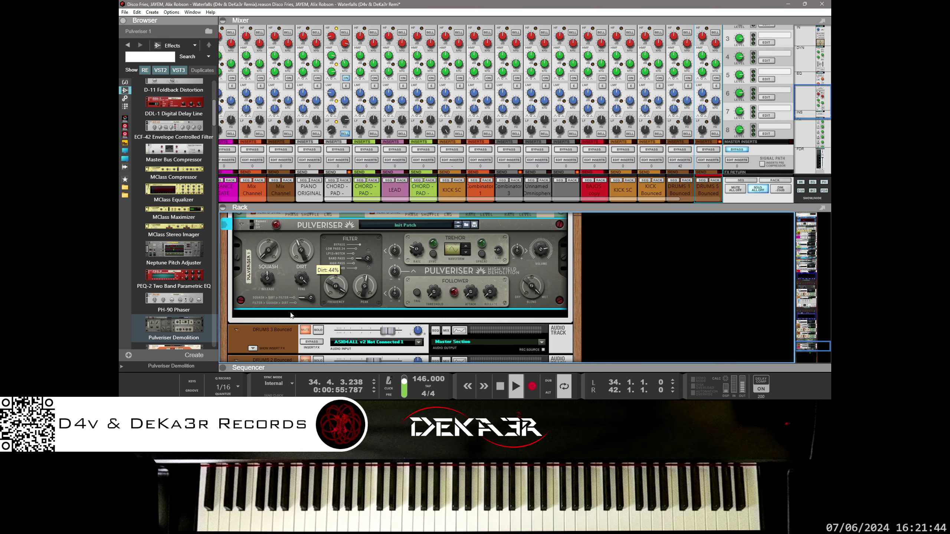
drag(267, 254, 284, 246)
drag(272, 277, 272, 288)
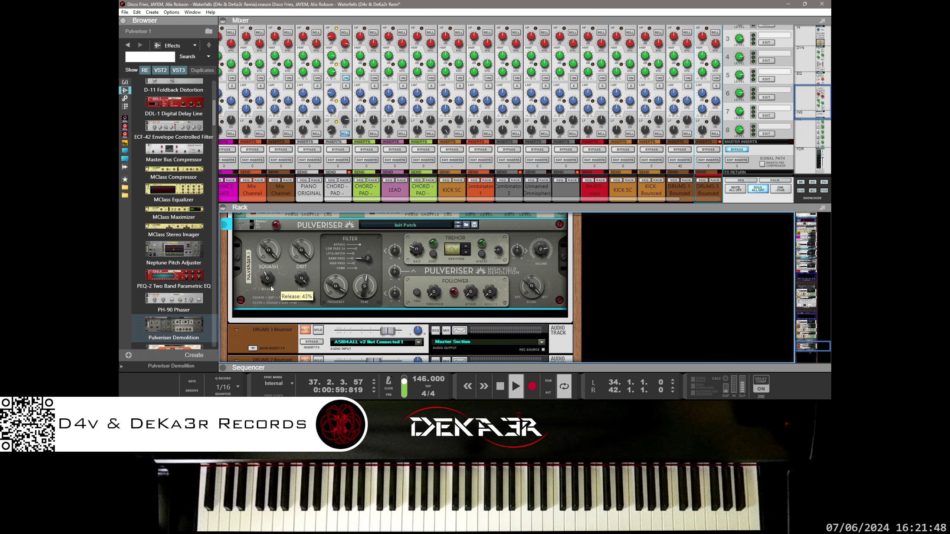
drag(266, 326, 248, 303)
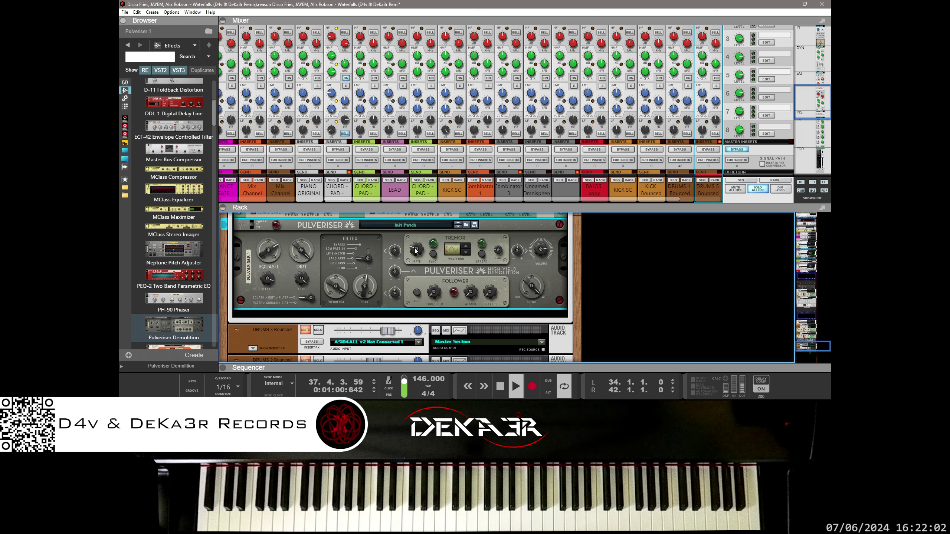
Step: Sync the Pulveriser's Tremor to tempo, set Tremor to Frequency to 100% and change the Tremor waveform
drag(443, 178, 440, 214)
click(433, 255)
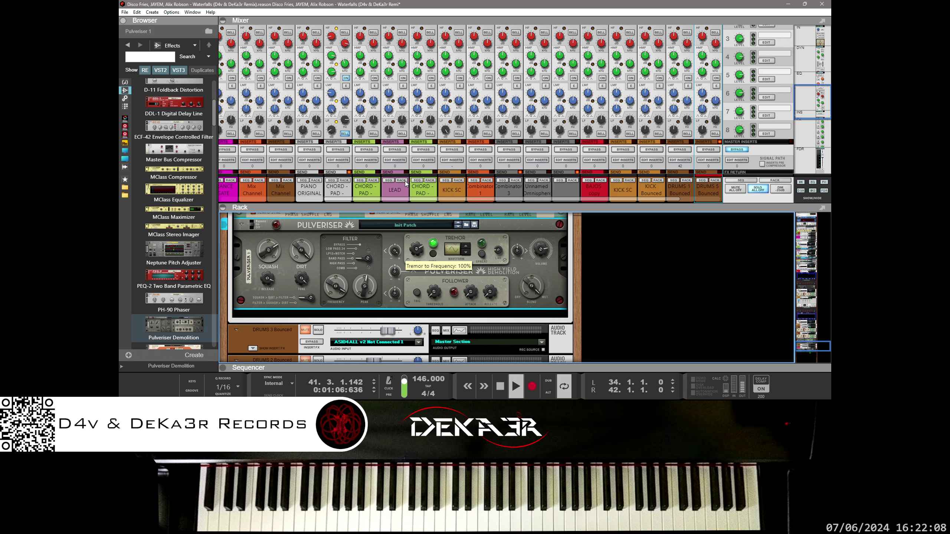
click(464, 247)
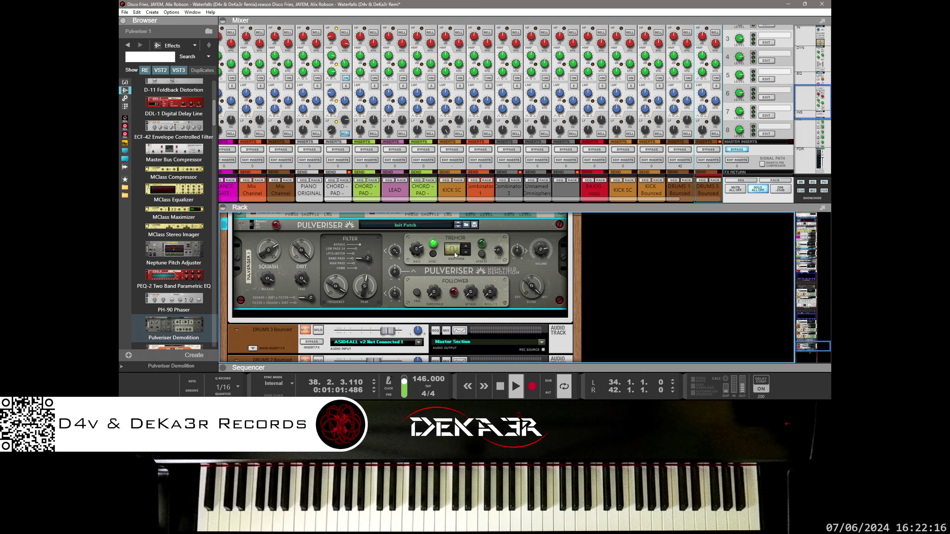
click(466, 248)
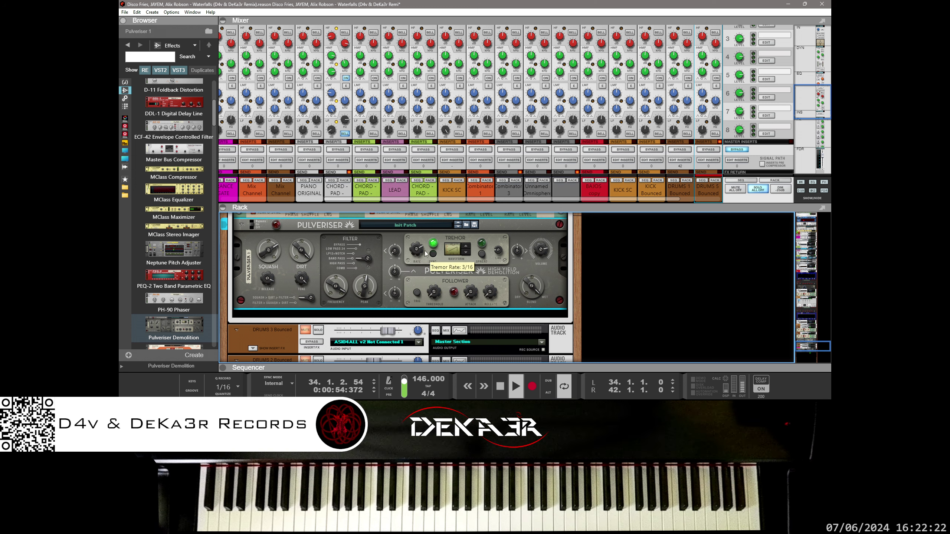
Step: Retune the Tremor rate and set Tremor to Frequency to about -89%
mouse_move(425, 251)
mouse_down()
mouse_move(422, 243)
mouse_move(422, 259)
mouse_up()
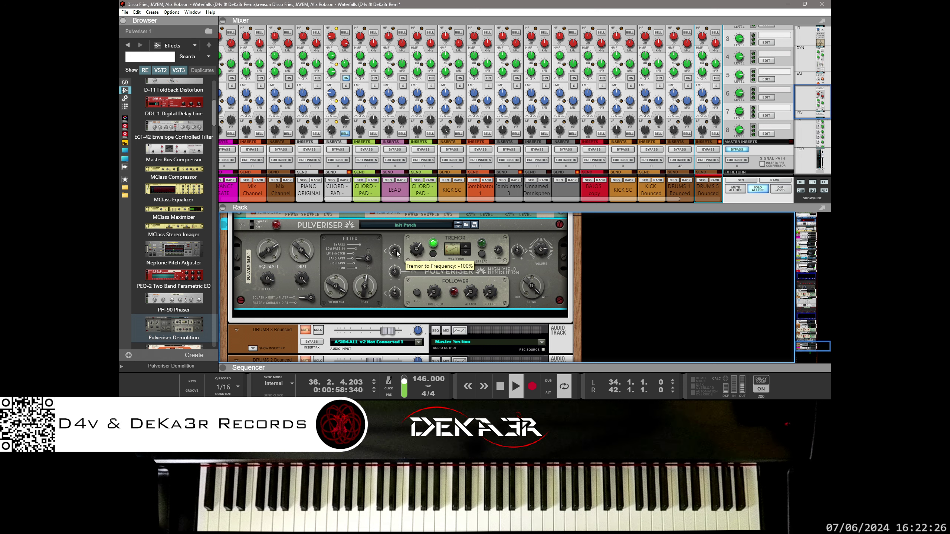
drag(416, 250, 420, 205)
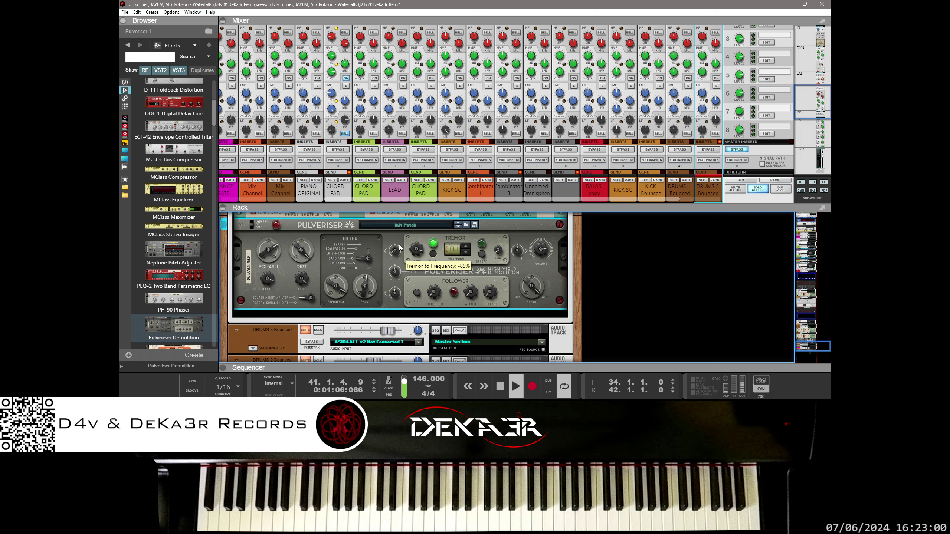
drag(395, 250, 397, 255)
Step: Adjust the Pulveriser's volume and Follower threshold, plus the modulation amount between the Tremor and Follower sections
mouse_move(537, 249)
drag(538, 248, 531, 214)
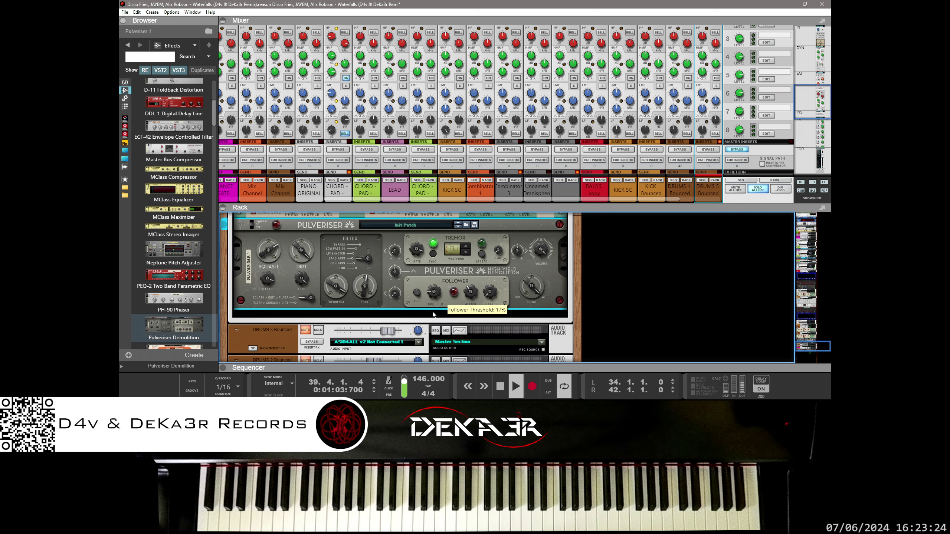
drag(433, 312, 455, 199)
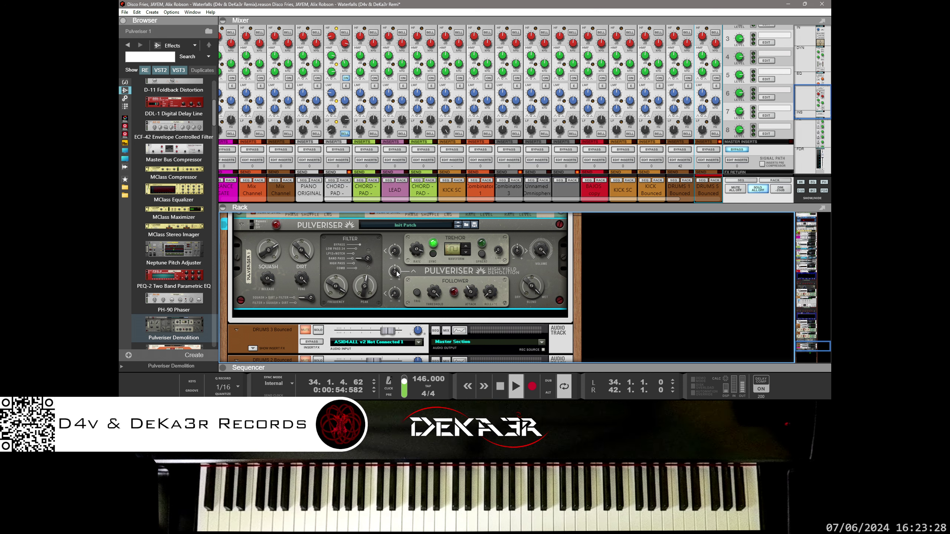
drag(397, 274, 398, 302)
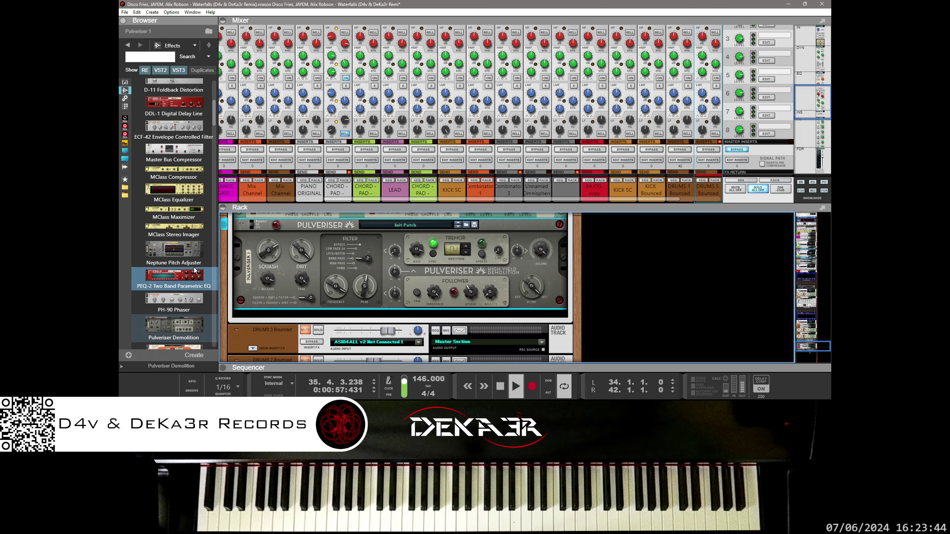
Step: Add a Scream 4 Distortion below the Pulveriser in the DRUMS 5 Bounced track's insert effects
scroll(195, 270, down, 2)
scroll(194, 277, down, 2)
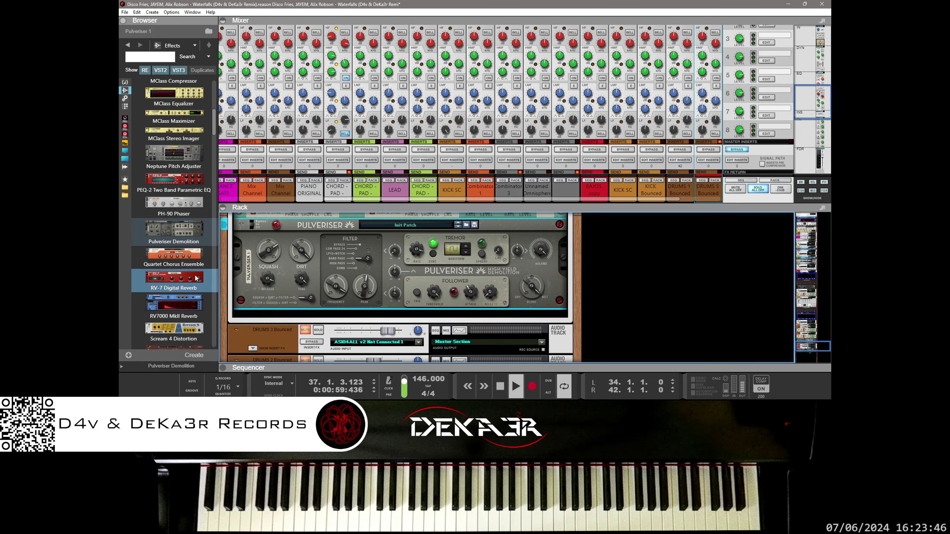
scroll(194, 277, down, 2)
mouse_move(194, 278)
mouse_down()
mouse_move(284, 240)
mouse_move(298, 320)
mouse_up()
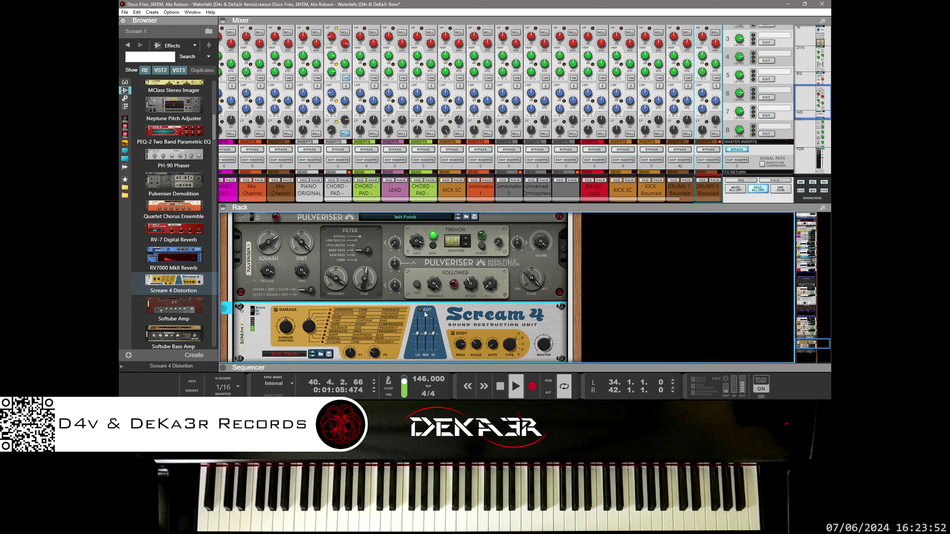
Step: Try out the Scream 4's damage type and parameters with Damage Control at 60, switch off its Damage section and lower the low Cut band
drag(434, 327, 434, 325)
drag(309, 326, 313, 305)
scroll(336, 333, down, 3)
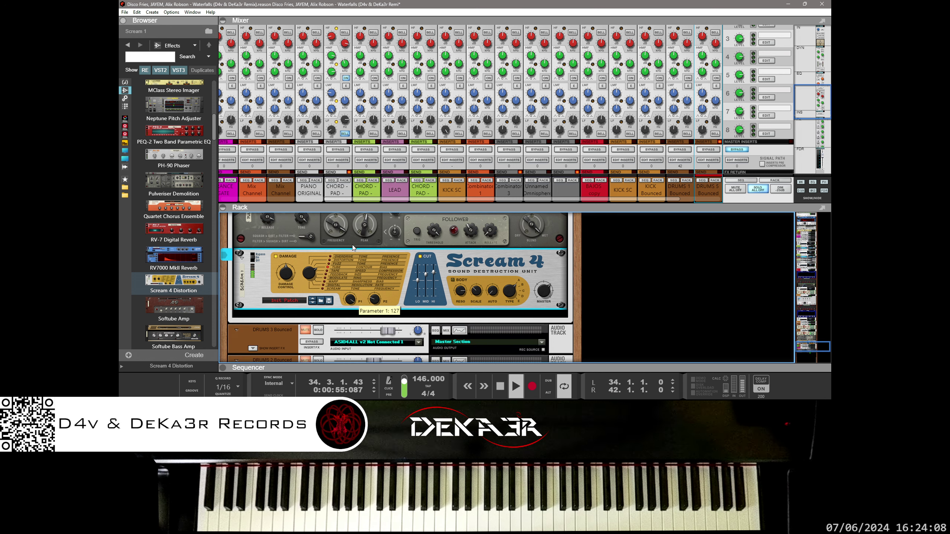
drag(352, 245, 345, 358)
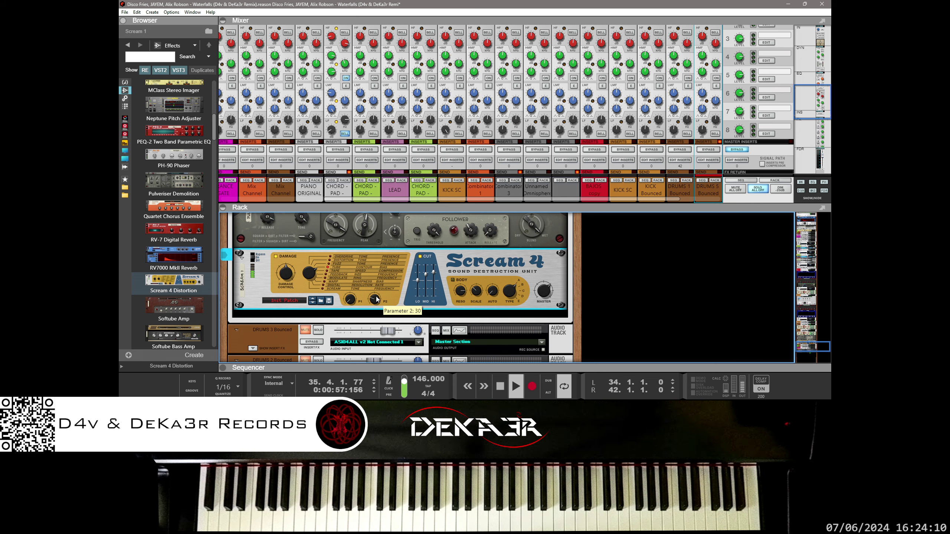
drag(377, 300, 358, 310)
mouse_move(285, 272)
mouse_down()
mouse_move(294, 215)
mouse_move(293, 277)
mouse_move(293, 269)
mouse_up()
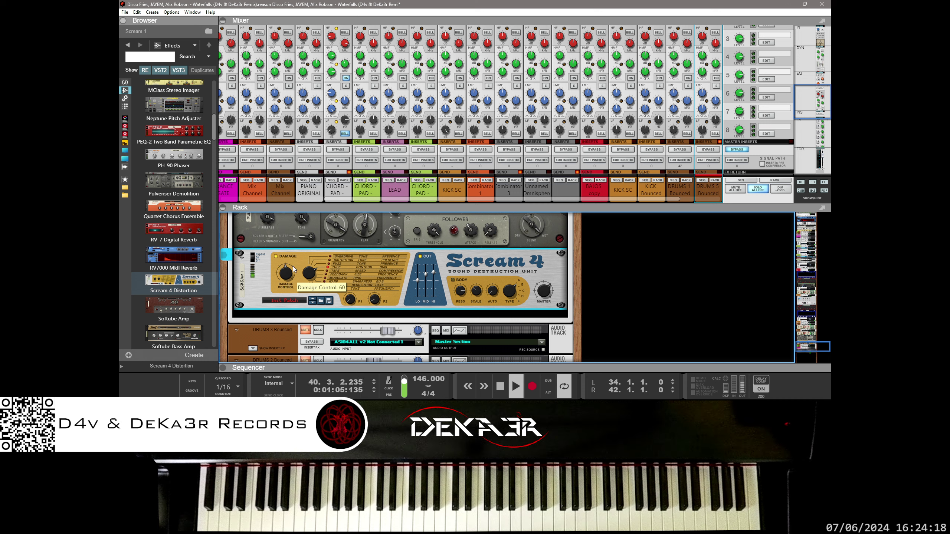
click(276, 256)
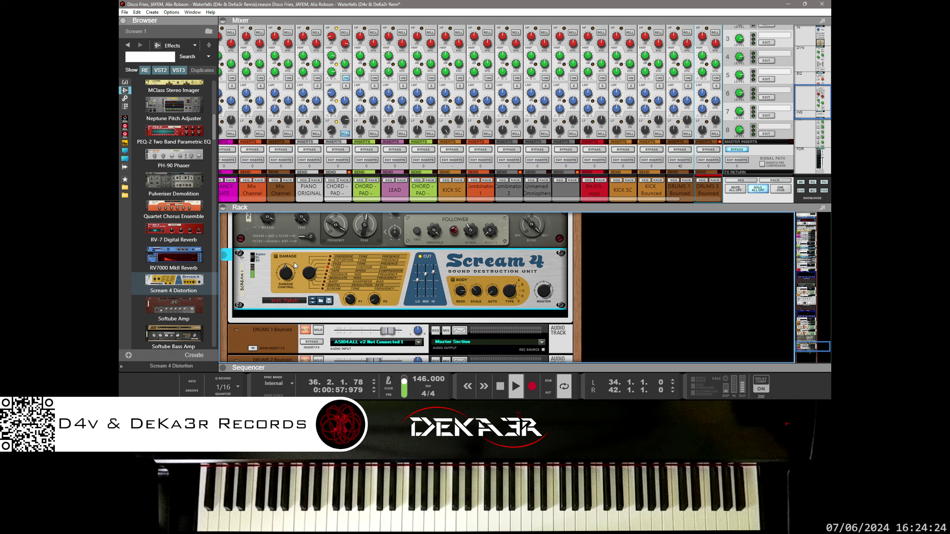
drag(418, 280, 416, 302)
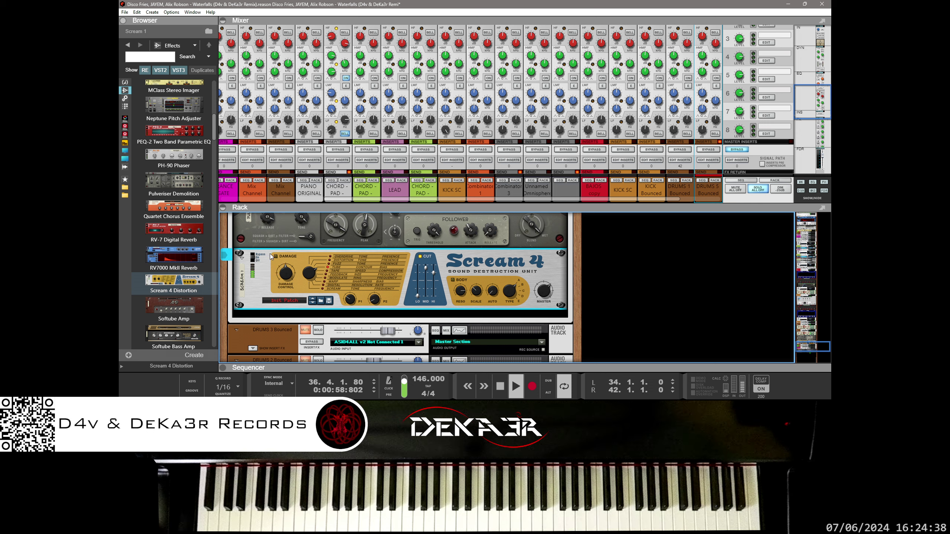
Step: Delete the Scream 4 Distortion from the track's inserts and look through the available effects for another device
key(Delete)
key(Return)
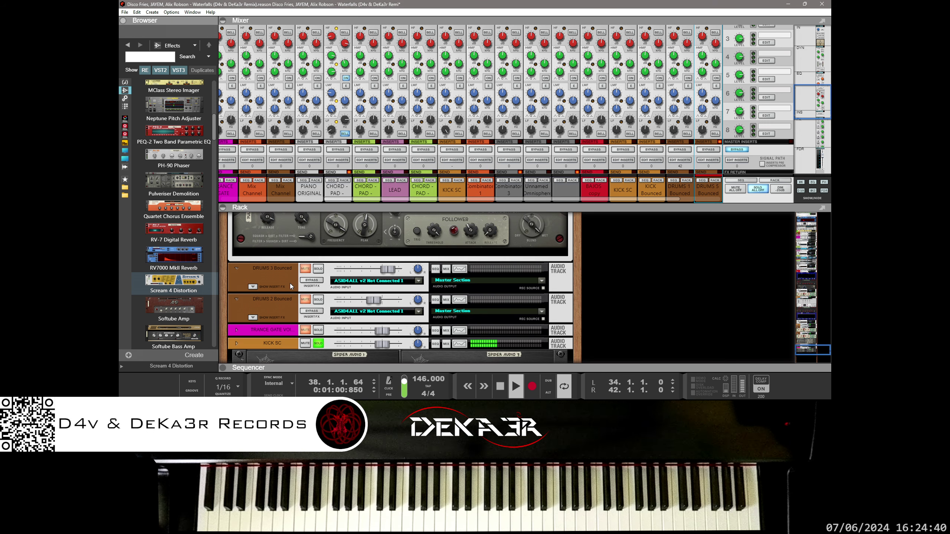
scroll(179, 289, down, 2)
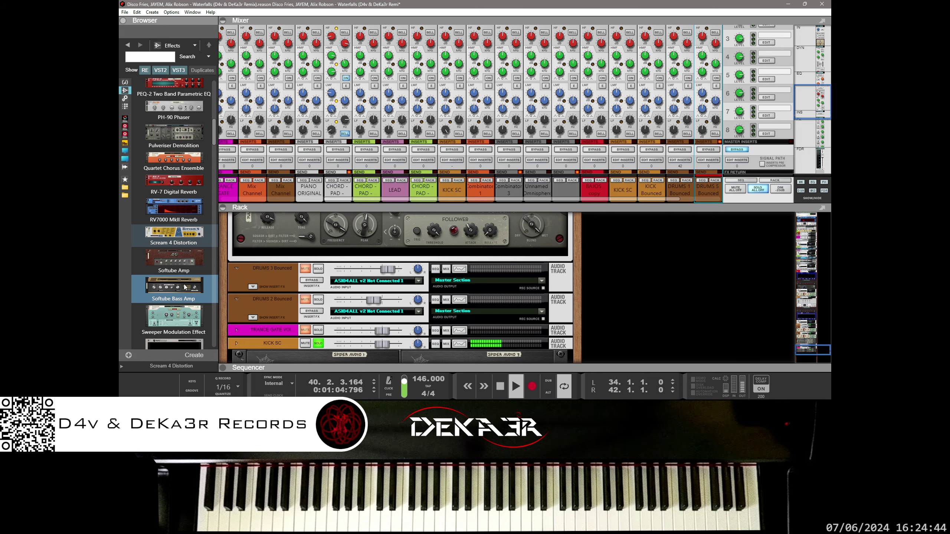
scroll(184, 285, down, 2)
scroll(184, 285, down, 2)
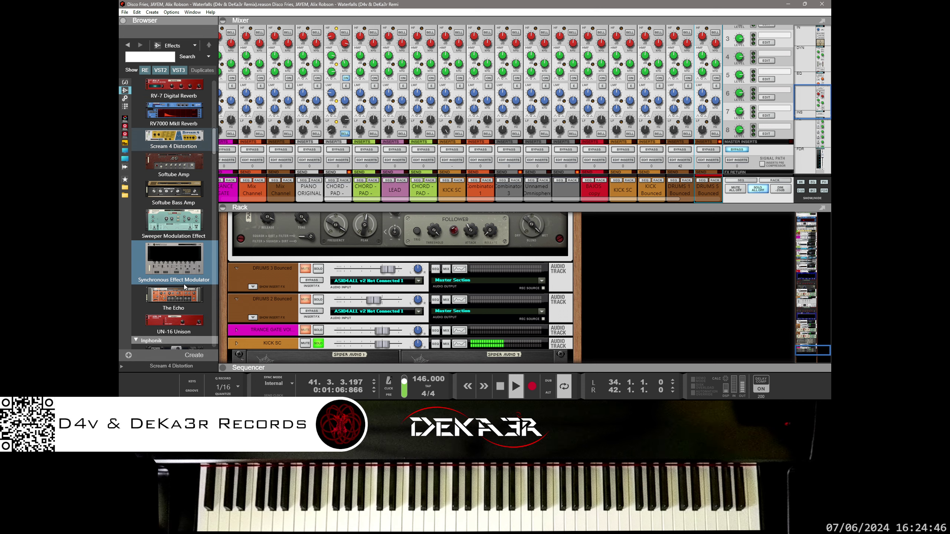
scroll(184, 283, down, 10)
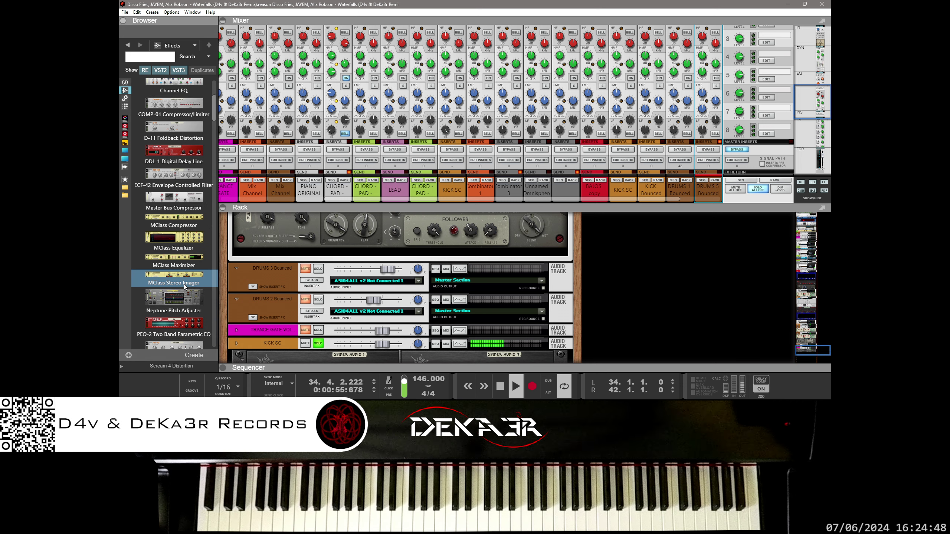
scroll(184, 285, up, 3)
scroll(184, 286, up, 2)
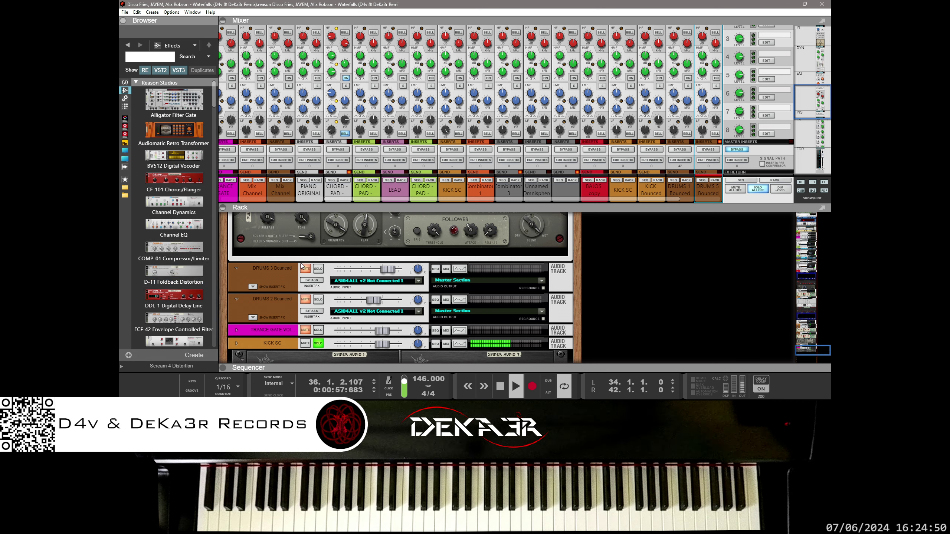
Step: Lower the DRUMS 5 Bounced channel fader slightly and open a Pan automation lane for the channel in an enlarged sequencer
scroll(690, 120, down, 5)
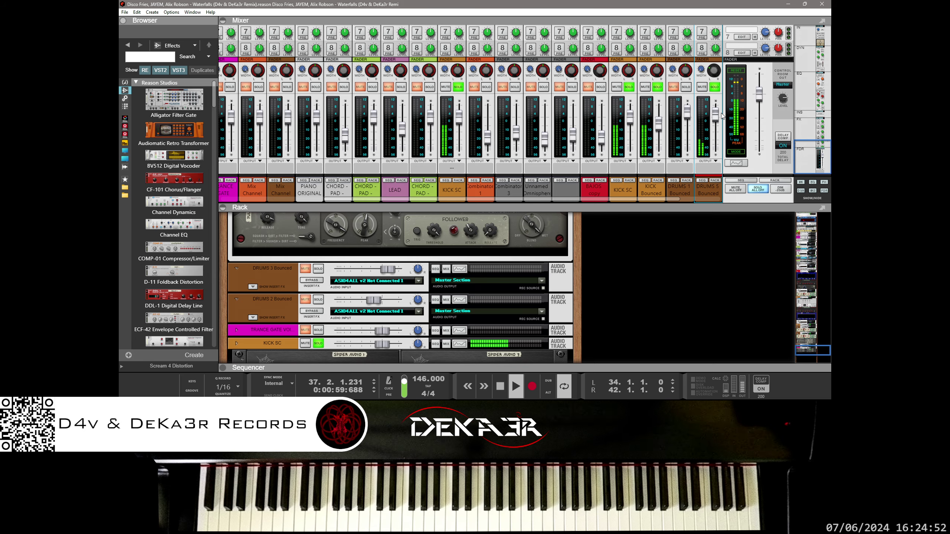
drag(714, 113, 714, 116)
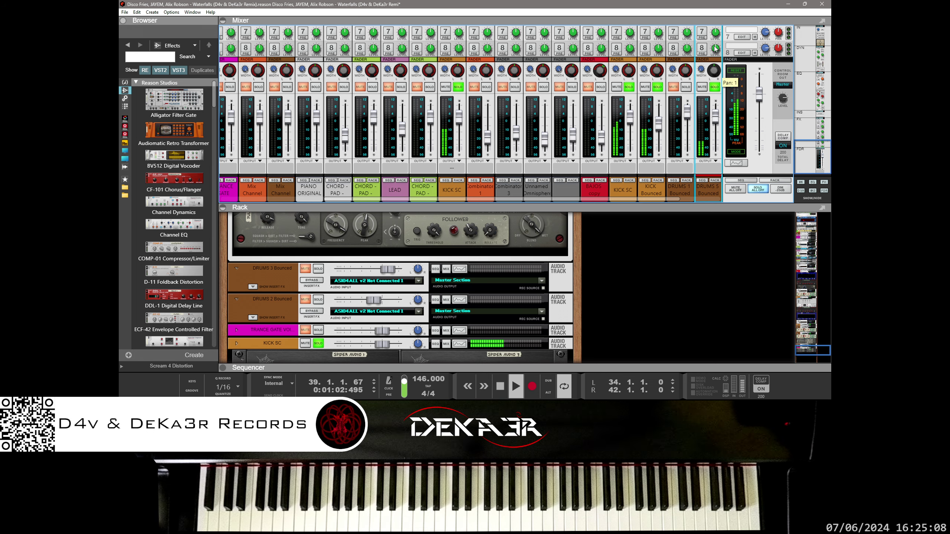
right_click(714, 71)
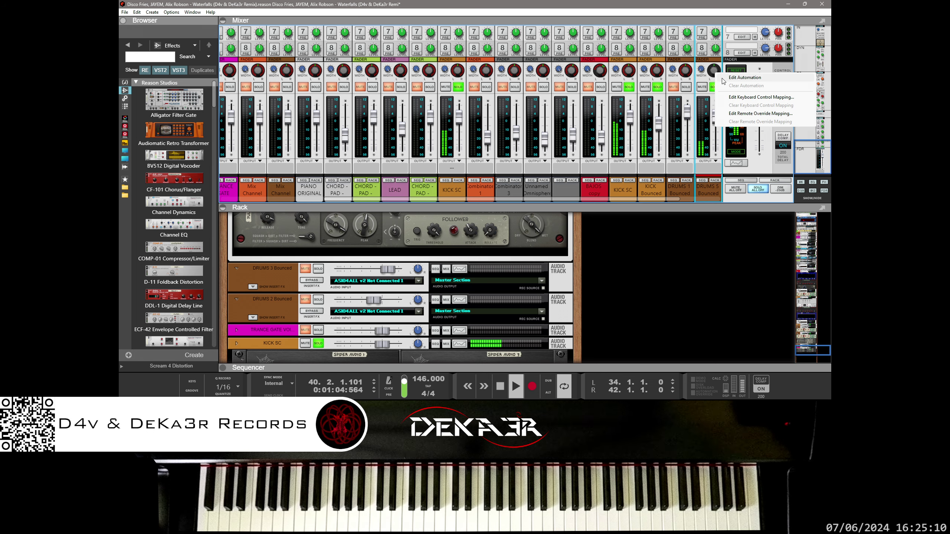
click(727, 78)
drag(579, 216, 579, 140)
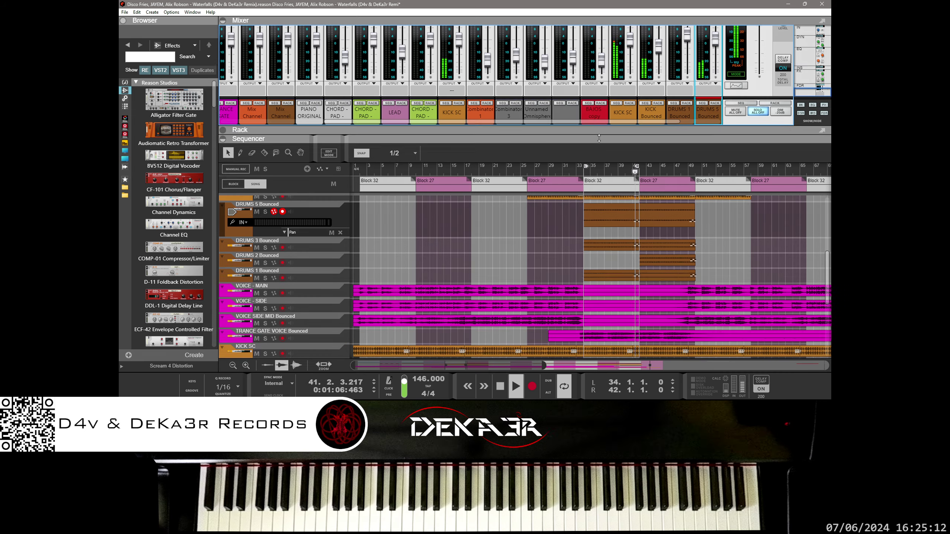
Step: Draw a Pan automation clip starting just before bar 34 on DRUMS 5 Bounced and add a point of value 100 at its start
click(581, 234)
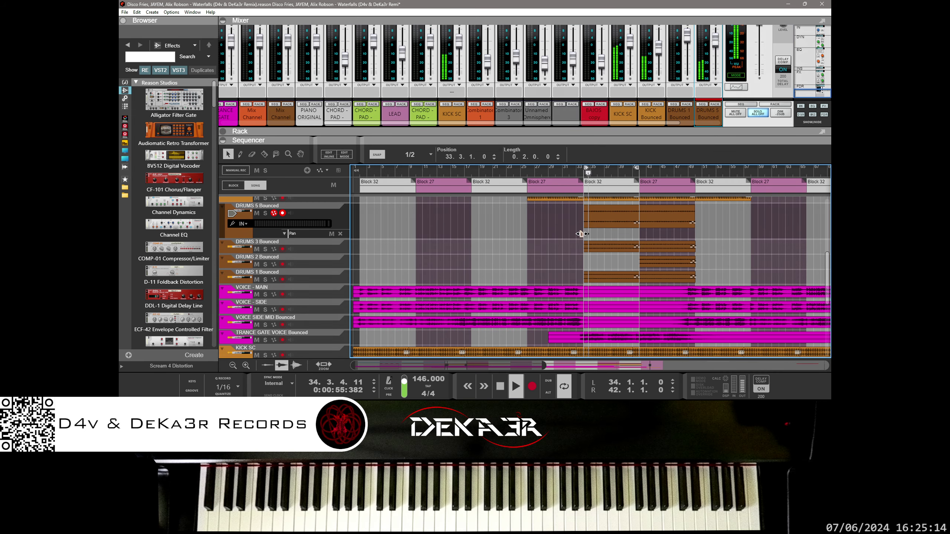
drag(582, 233, 606, 233)
double_click(598, 233)
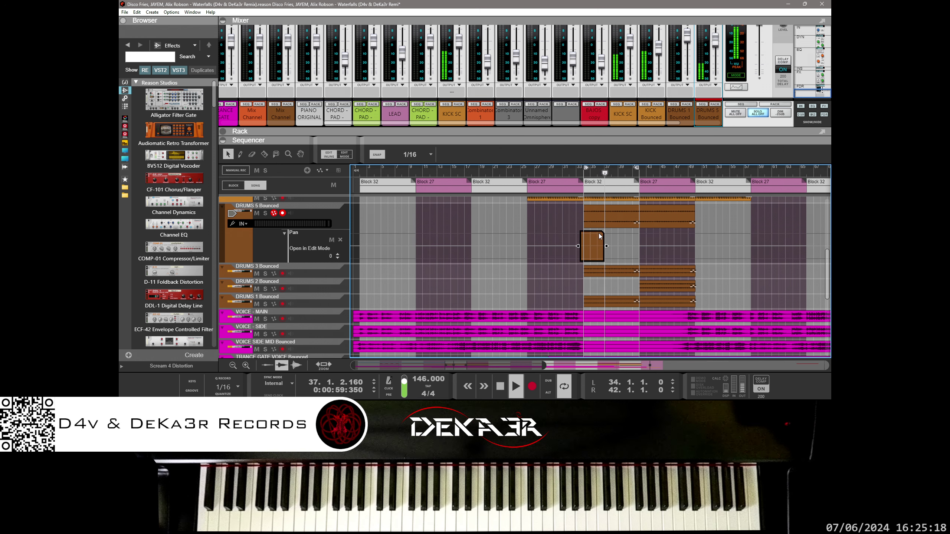
click(578, 233)
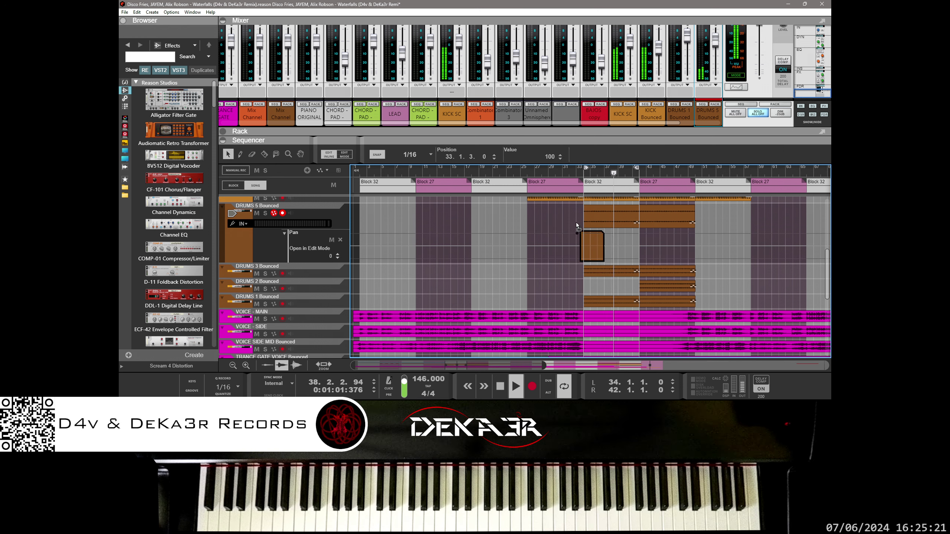
Step: Set the sequencer snap to Bar and move the Pan clip's start, with its value 100 point, to bar 34
click(425, 153)
click(418, 172)
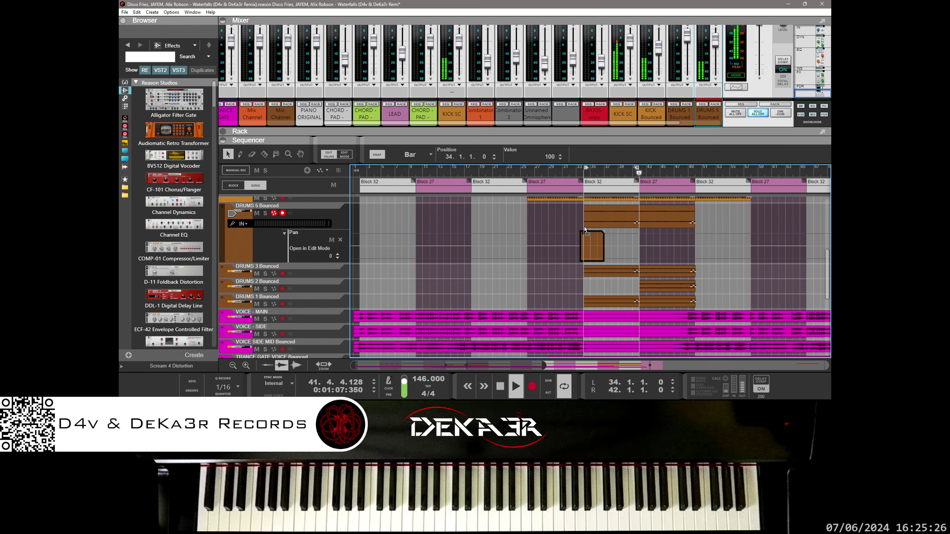
drag(576, 246, 584, 246)
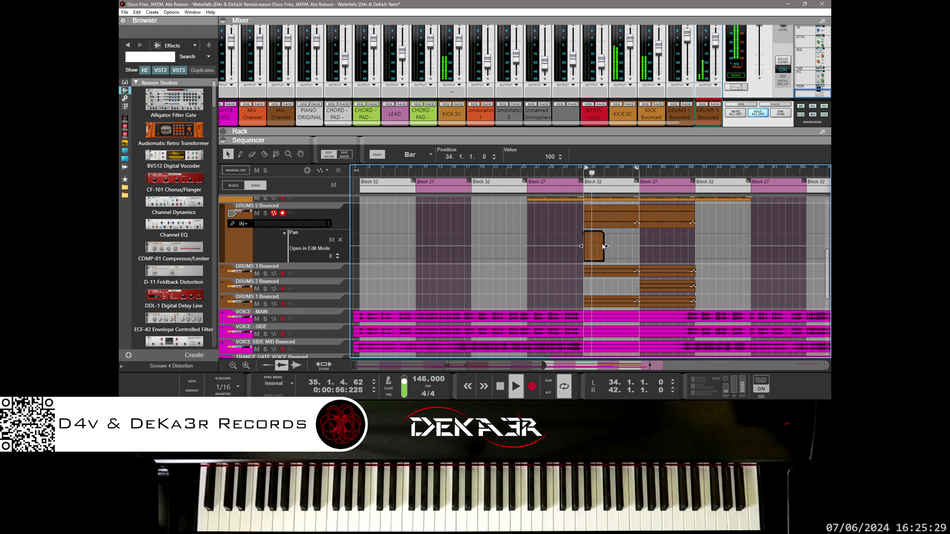
Step: Draw a second Pan automation clip, four bars long, starting at bar 38 on DRUMS 5 Bounced
click(620, 234)
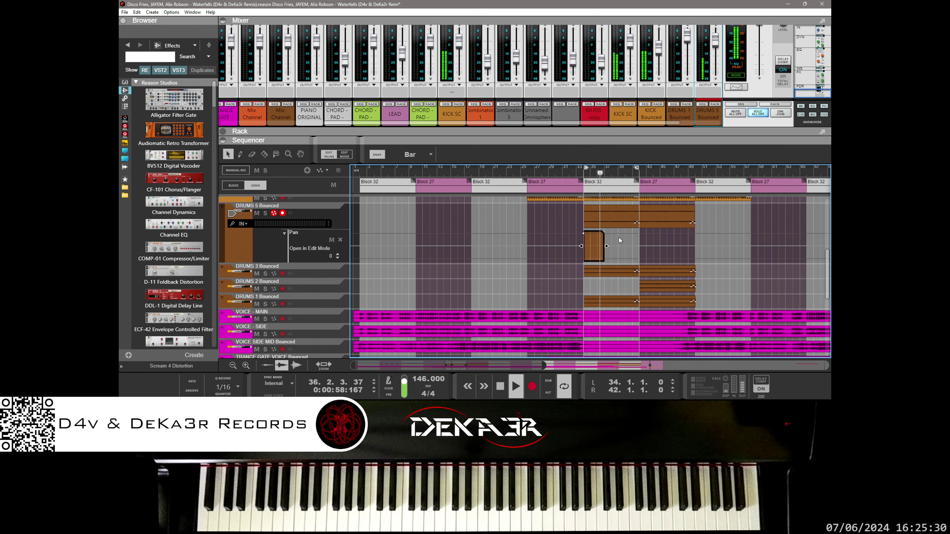
double_click(617, 237)
drag(622, 245, 639, 245)
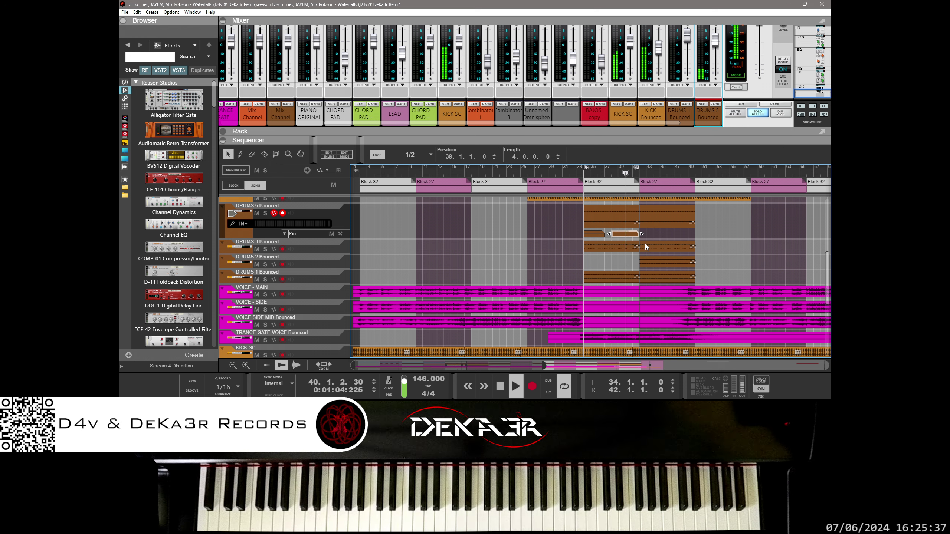
Step: Add an automation point at bar 38 in the second Pan clip and set it to -100
double_click(625, 234)
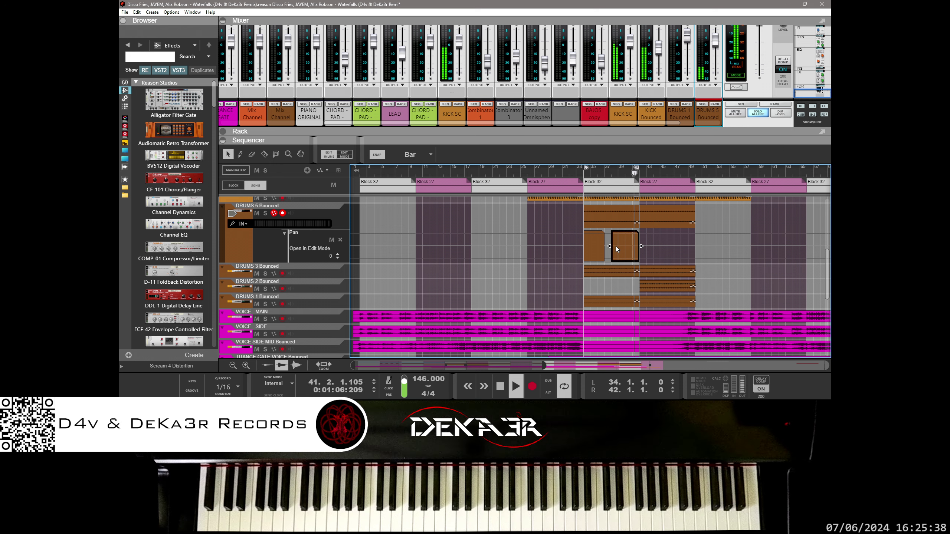
click(617, 246)
click(614, 252)
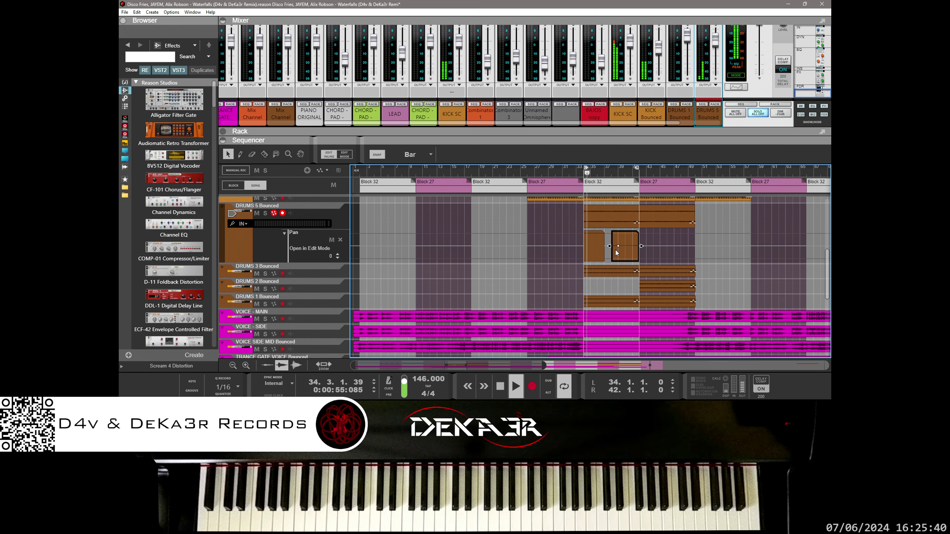
drag(617, 246, 609, 264)
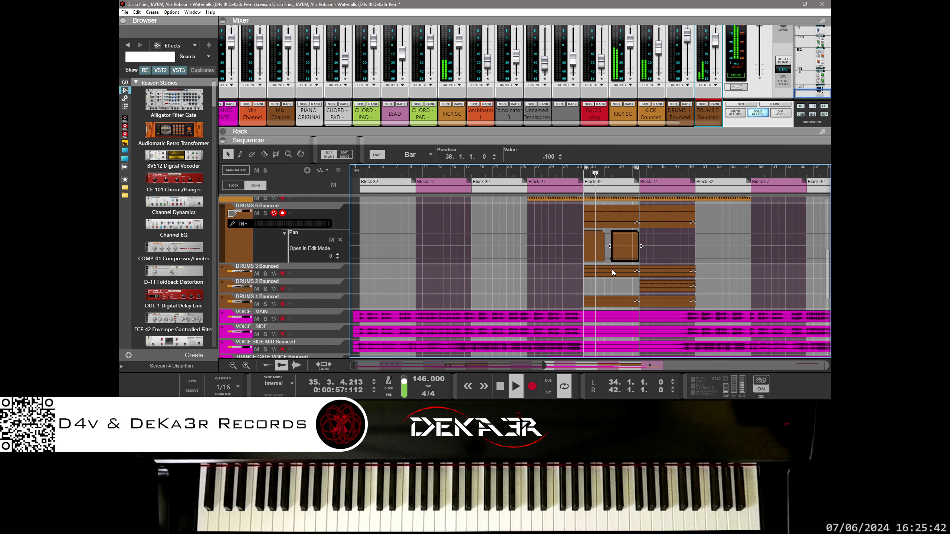
Step: Shorten the first Pan automation clip at bar 34 to a length of two beats
key(y)
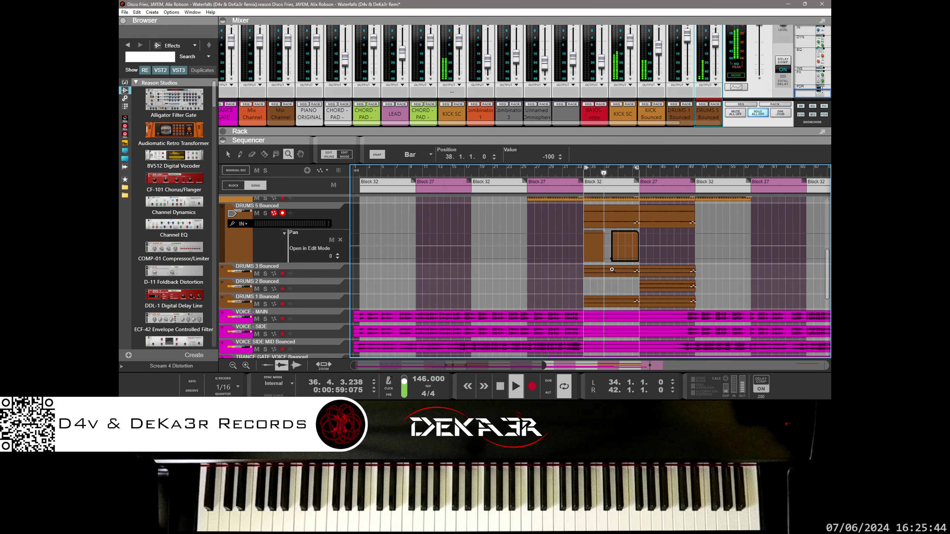
drag(577, 232, 651, 257)
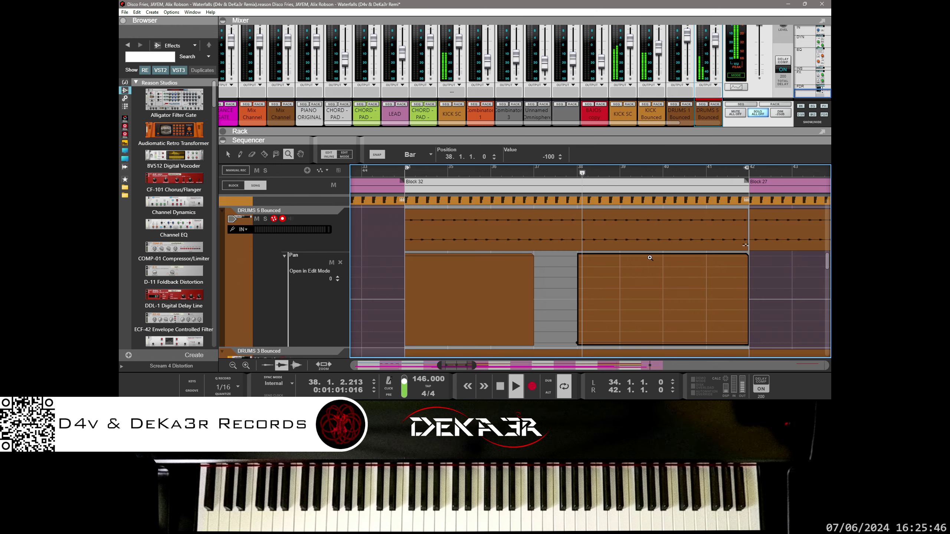
key(q)
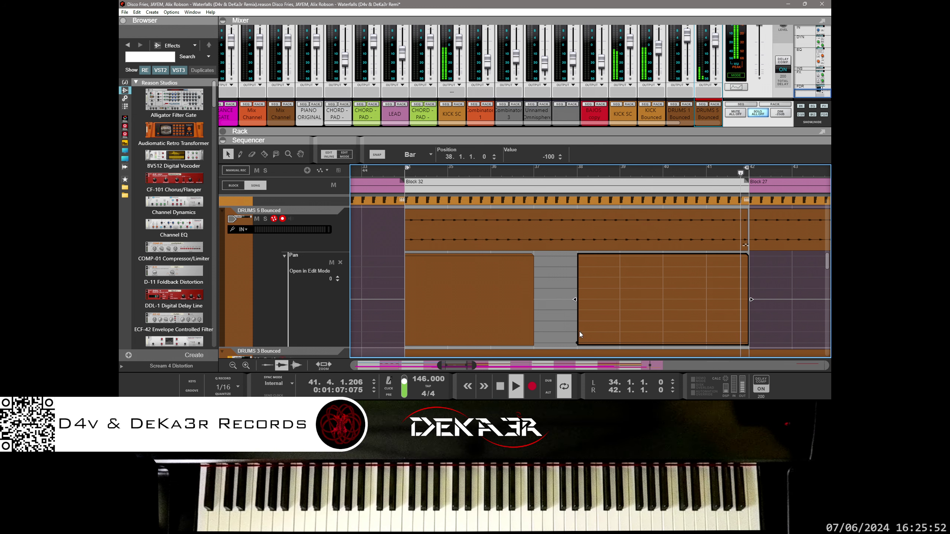
click(538, 305)
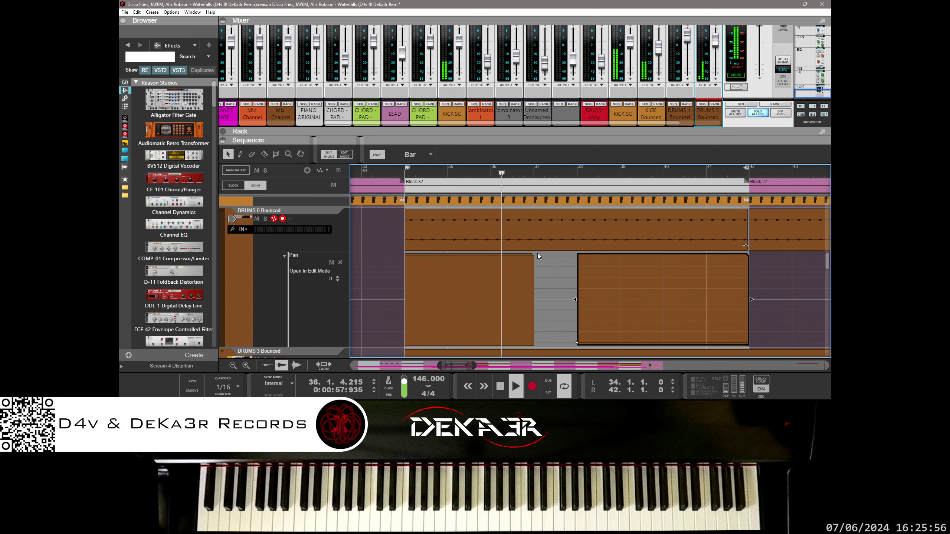
click(385, 241)
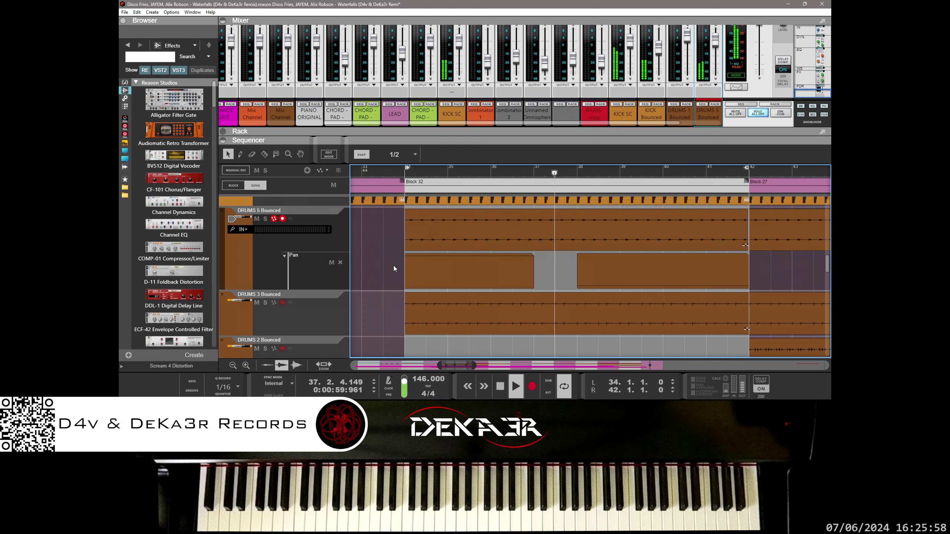
click(529, 272)
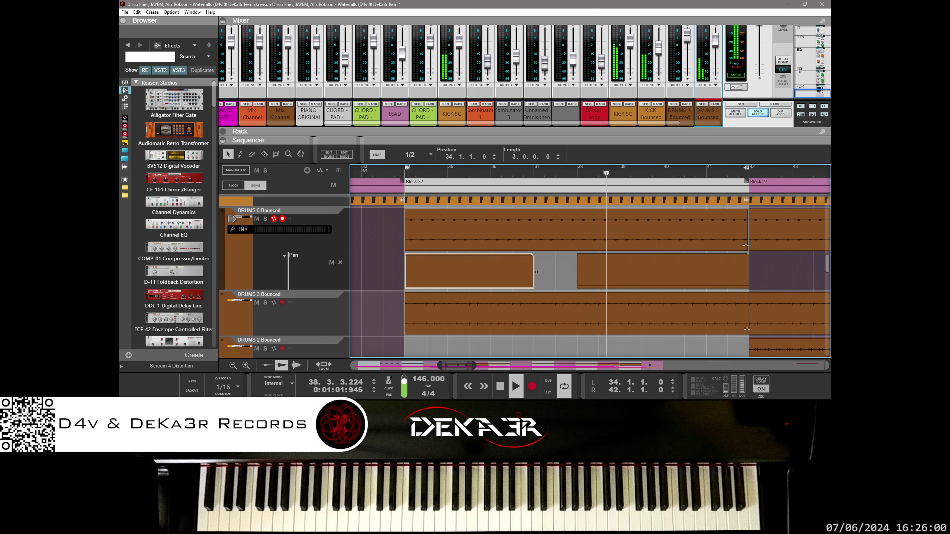
drag(537, 272, 411, 275)
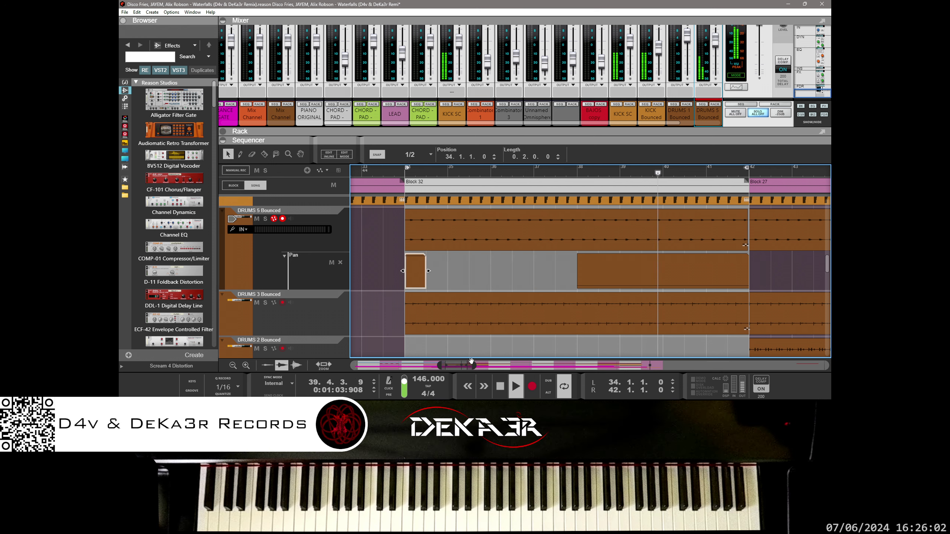
Step: With the snap set to 1/8, shorten both Pan clips to one beat and move the second one to bar 34, beat 2
drag(473, 365, 462, 365)
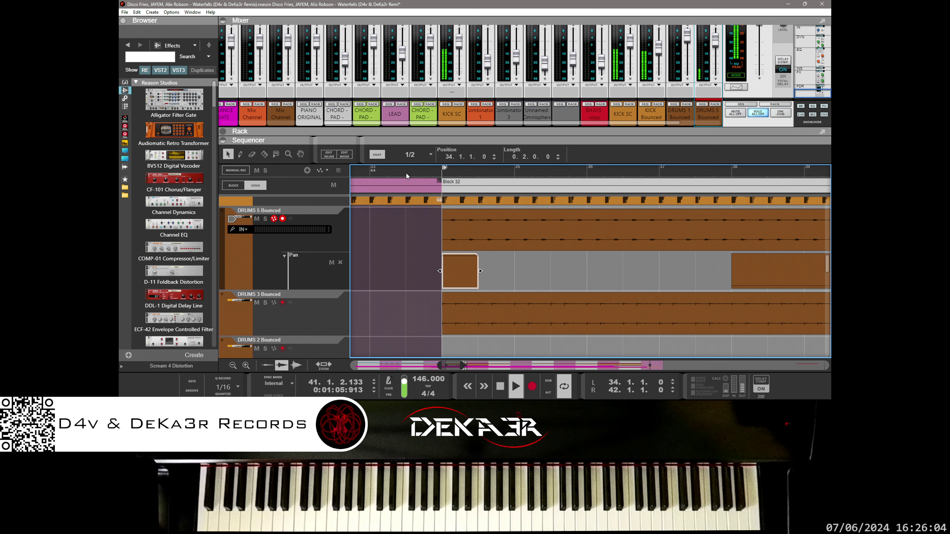
click(410, 154)
click(414, 195)
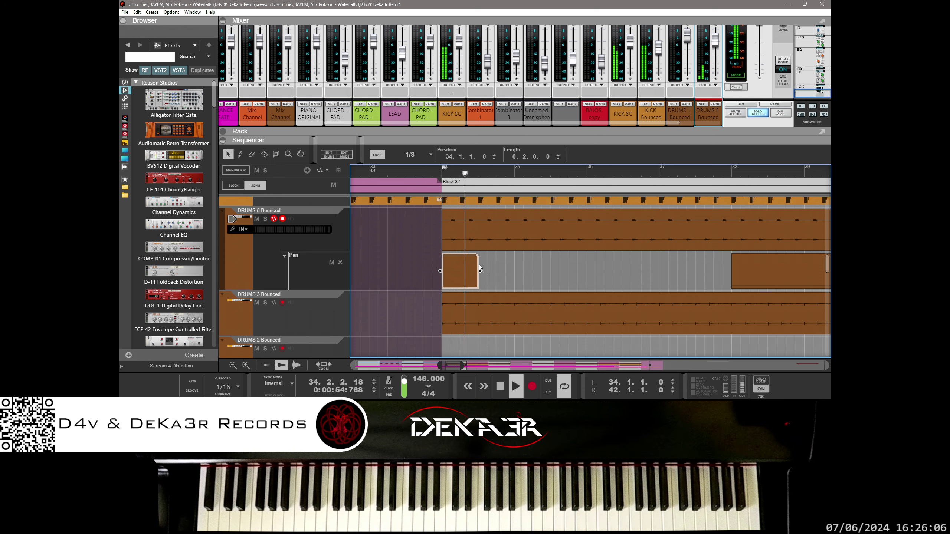
drag(479, 266, 460, 266)
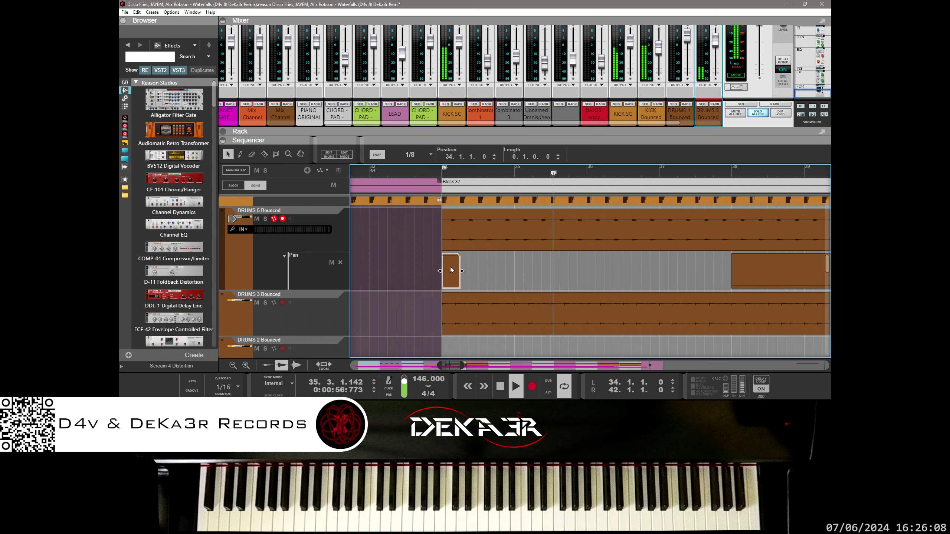
drag(778, 278, 503, 270)
drag(748, 270, 478, 266)
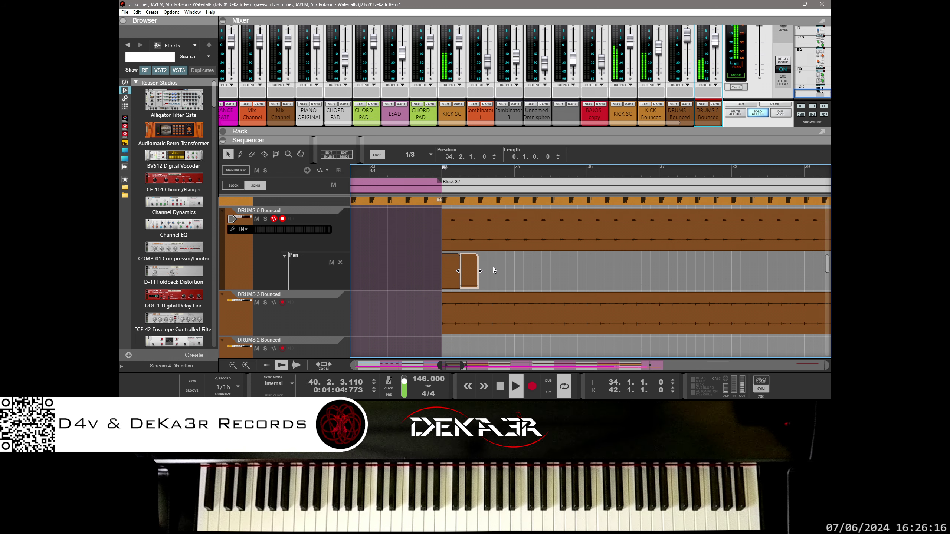
Step: Duplicate the pair of one-beat Pan clips repeatedly until they fill bars 34 to 42 on DRUMS 5 Bounced
shift+click(448, 281)
drag(448, 281, 483, 283)
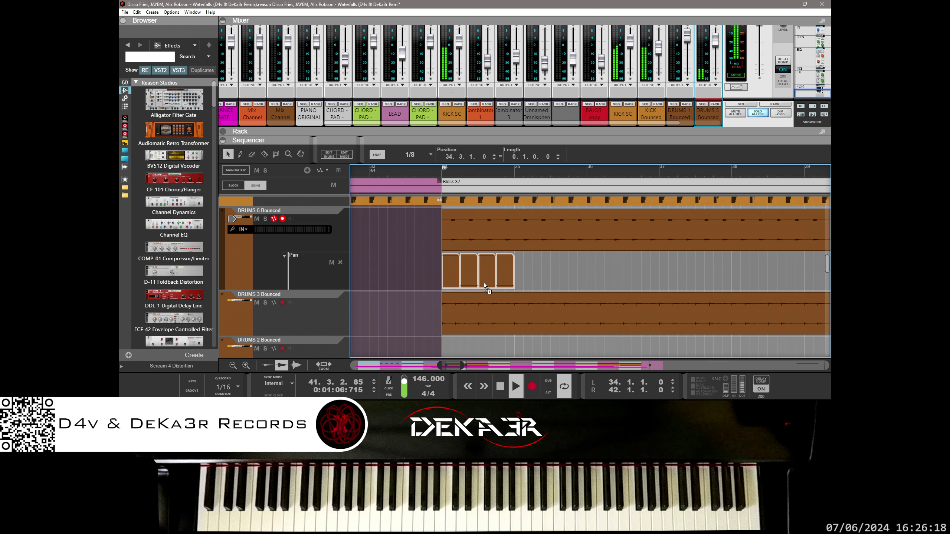
drag(556, 270, 519, 279)
drag(614, 273, 592, 279)
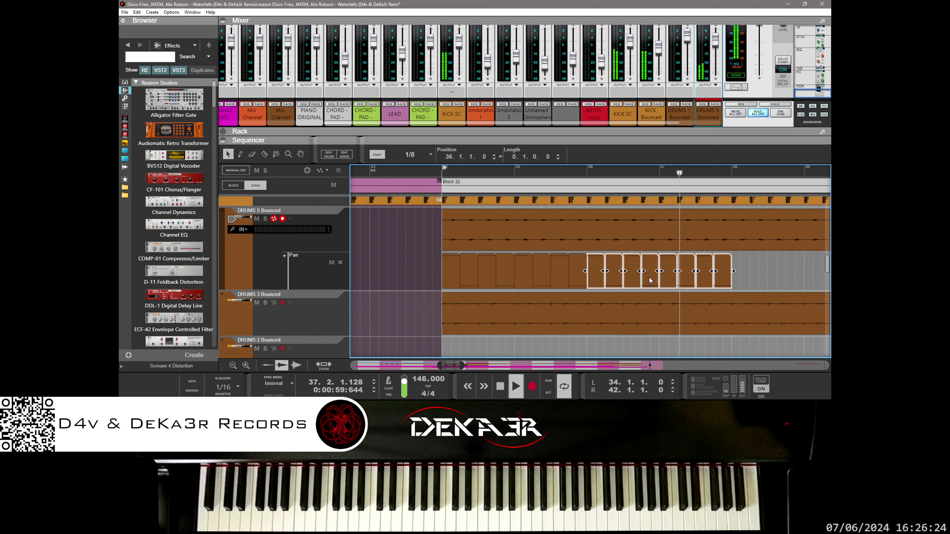
drag(462, 365, 469, 366)
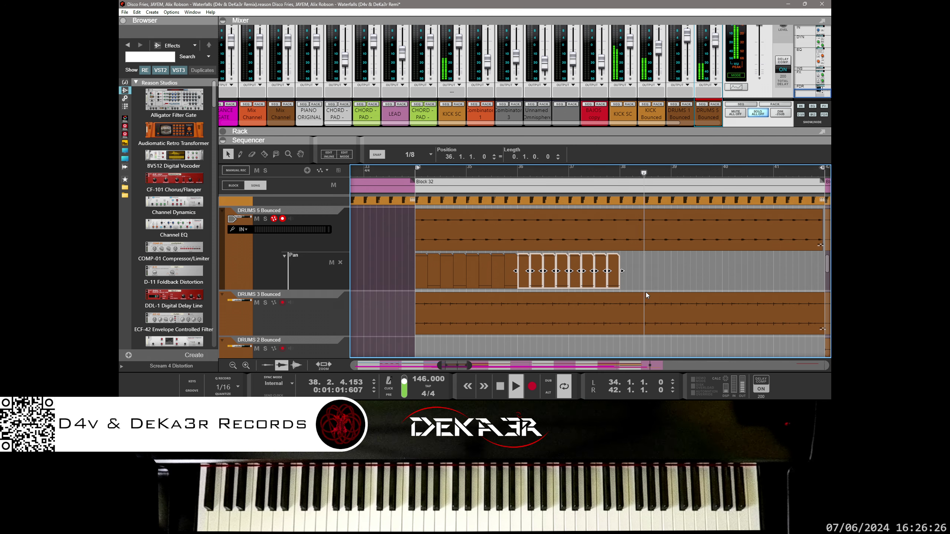
key(ctrl+minus)
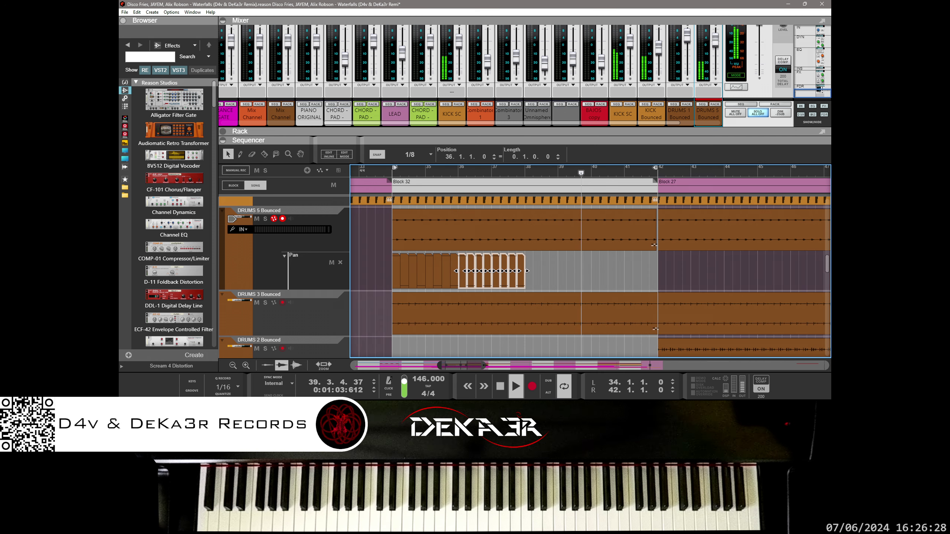
drag(563, 256, 527, 268)
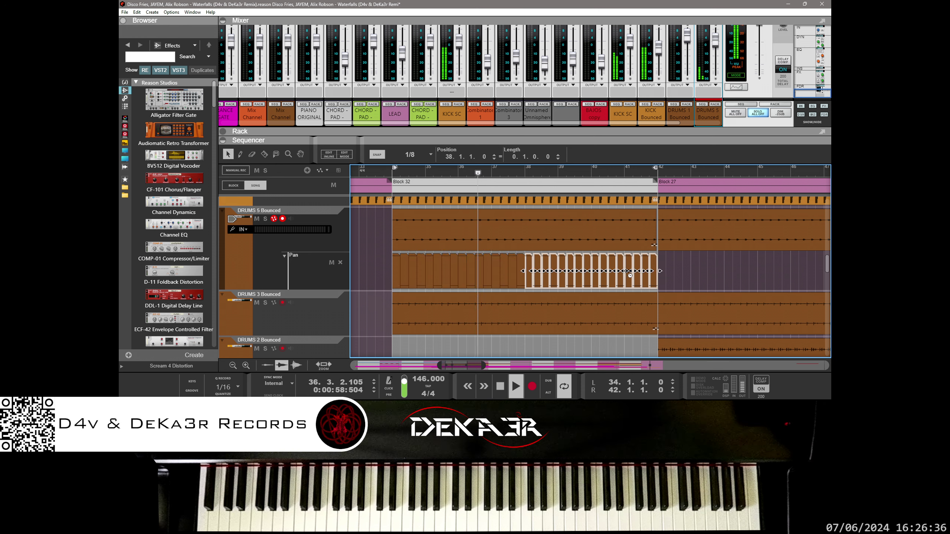
Step: Join all the one-beat Pan clips between bars 34 and 42 into a single eight-bar clip
drag(664, 269, 372, 272)
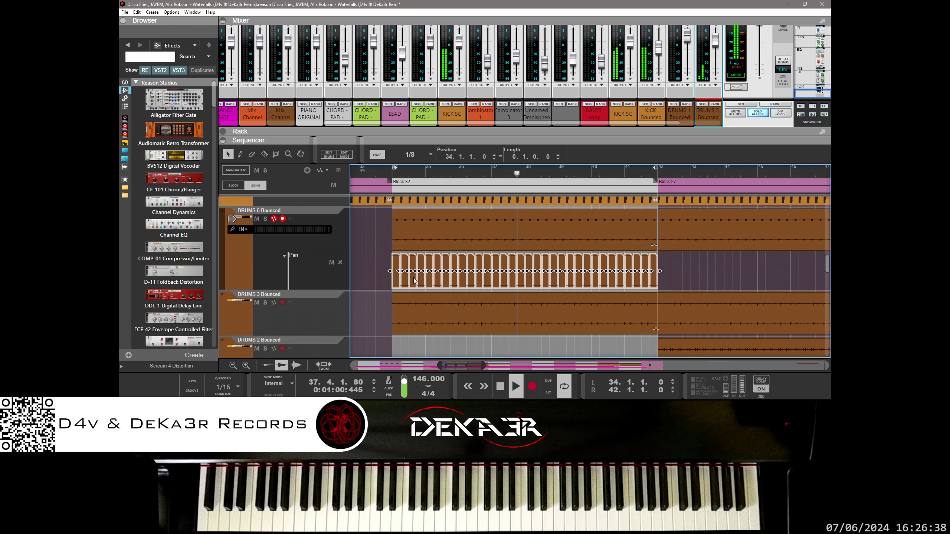
right_click(412, 277)
click(441, 187)
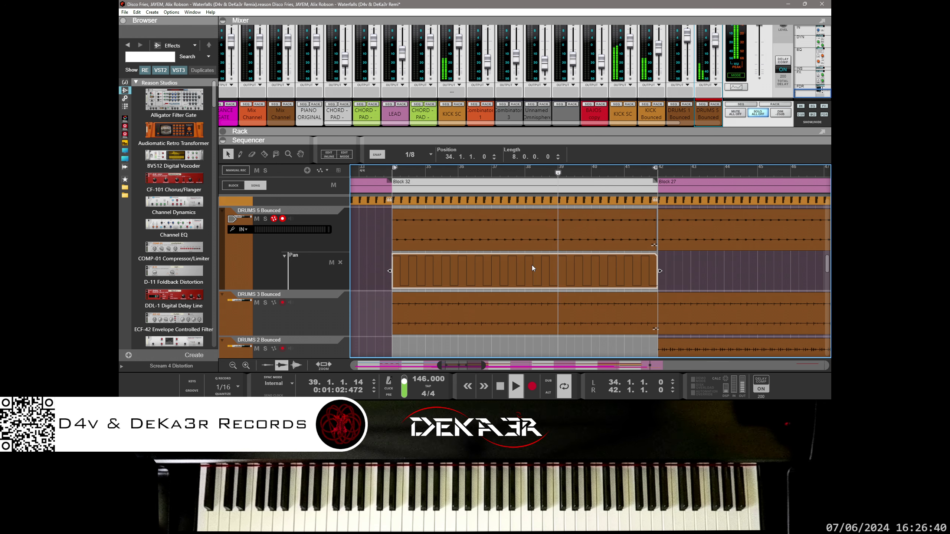
Step: Open the joined Pan clip and lower all of its upper automation points together to 51
double_click(531, 265)
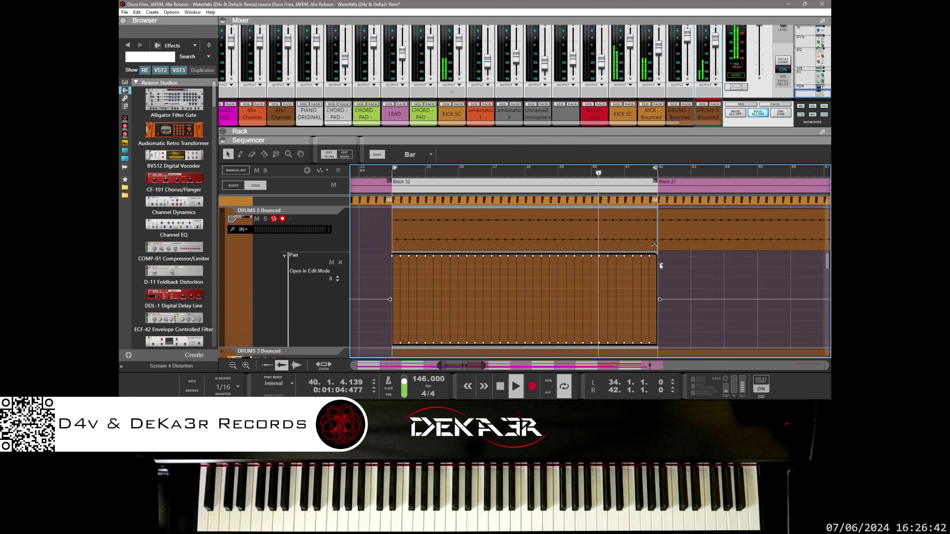
drag(490, 267, 379, 253)
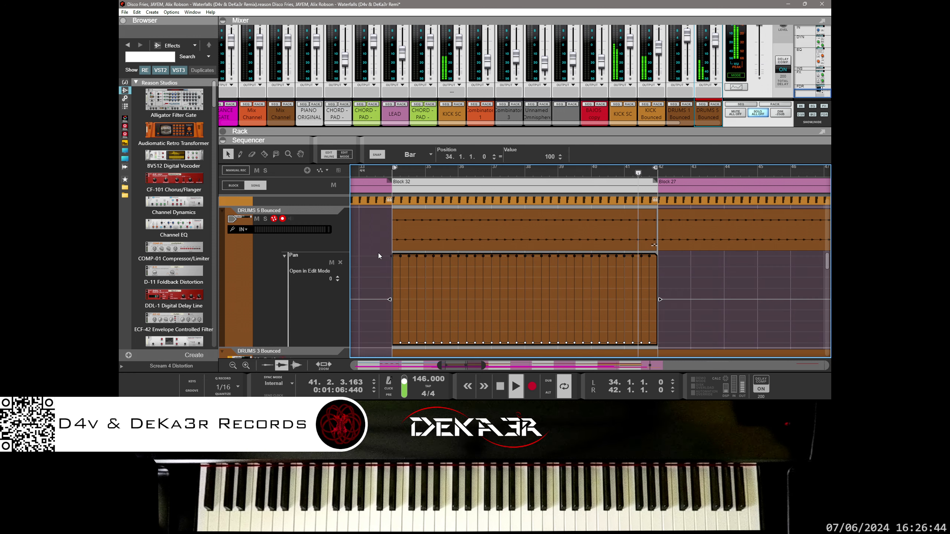
key(ctrl+Down)
key(ctrl+Down)
key(ctrl+Down)
key(ctrl+Down)
key(ctrl+Down)
key(ctrl+Down)
key(ctrl+Down)
key(ctrl+Down)
key(ctrl+Down)
key(ctrl+Down)
key(ctrl+Down)
key(ctrl+Down)
key(ctrl+Down)
key(ctrl+Down)
key(ctrl+Down)
key(ctrl+Down)
key(ctrl+Down)
key(ctrl+Down)
key(ctrl+Down)
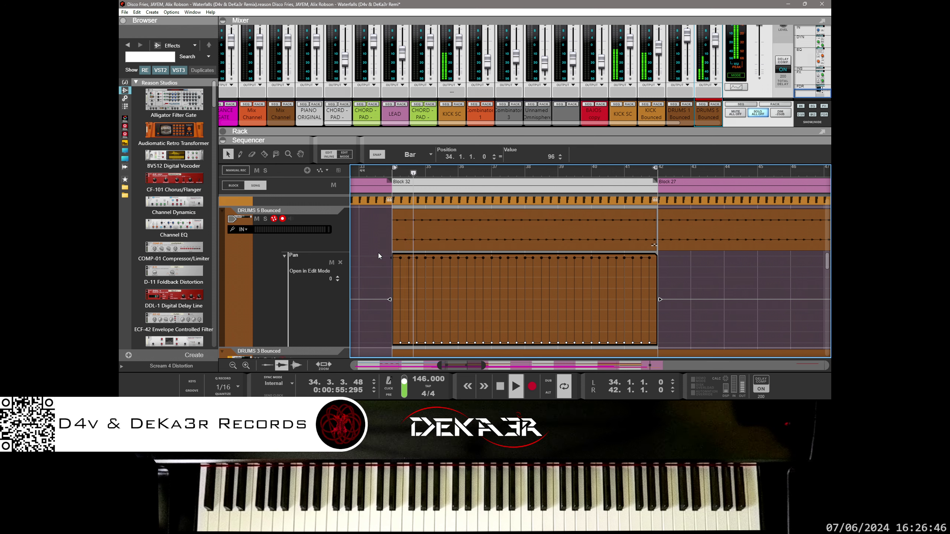
key(Down)
key(Down)
key(Down)
key(Down)
key(Down)
key(Down)
key(Down)
key(Down)
key(Down)
key(Down)
key(Down)
key(Down)
key(Down)
key(Down)
key(Down)
key(Down)
key(Down)
key(Down)
key(Down)
key(Down)
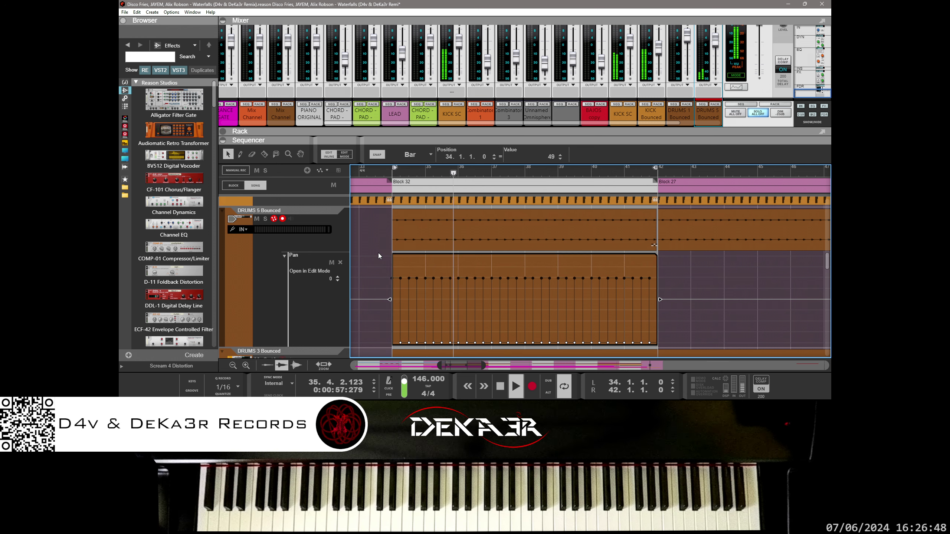
key(Up)
key(Up)
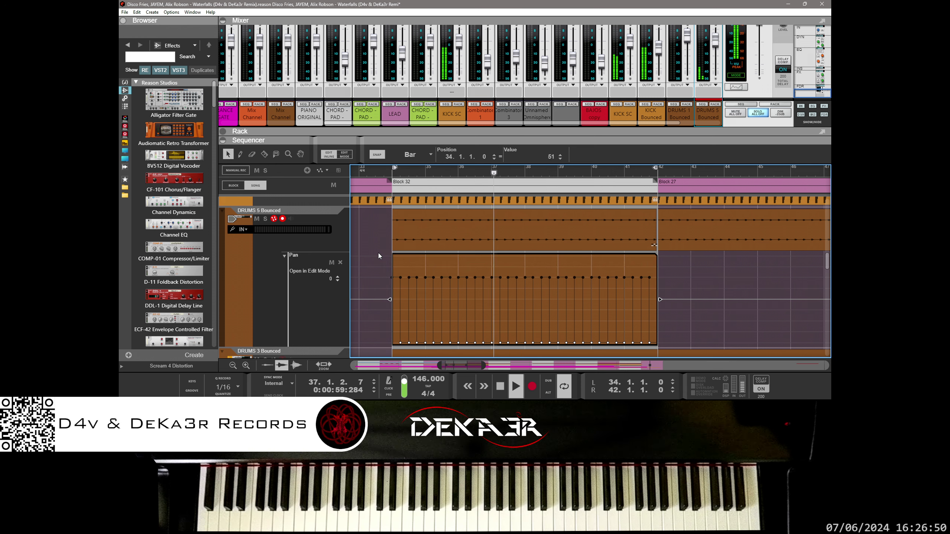
Step: Raise all the lower automation points in the Pan clip together to -71, and close the clip
drag(373, 320, 668, 348)
key(Up)
key(Up)
key(Up)
key(Up)
key(Up)
key(Up)
key(Up)
key(Up)
key(Up)
key(Up)
key(Up)
key(Up)
key(Up)
key(Up)
key(Up)
key(Up)
key(Up)
key(Up)
key(Up)
key(Up)
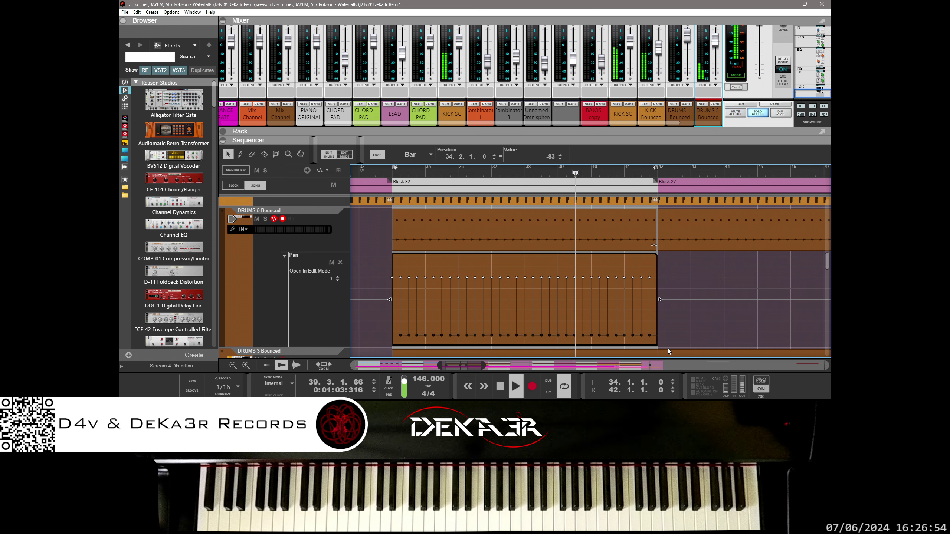
key(Up)
key(Up)
key(Up)
key(Up)
key(Up)
key(Up)
key(Up)
key(Up)
key(Up)
key(Up)
key(Up)
key(Up)
key(Up)
key(Up)
key(Up)
key(Up)
key(Up)
key(Up)
key(Up)
key(Up)
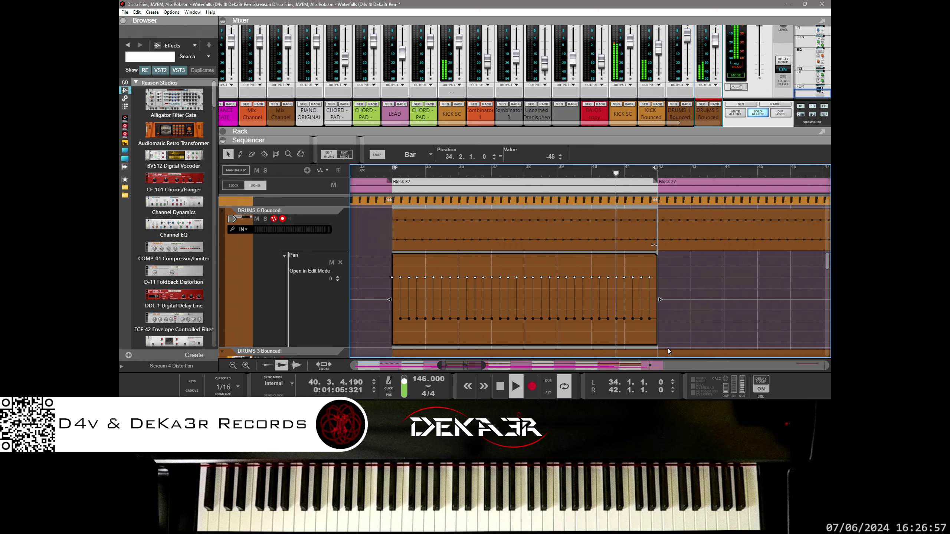
key(Up)
key(Up)
key(Up)
key(Up)
key(Up)
key(Up)
key(Up)
key(Up)
key(Up)
key(Up)
key(Up)
key(Up)
key(Up)
key(Up)
key(Up)
key(Up)
key(Up)
key(Up)
key(Up)
key(Up)
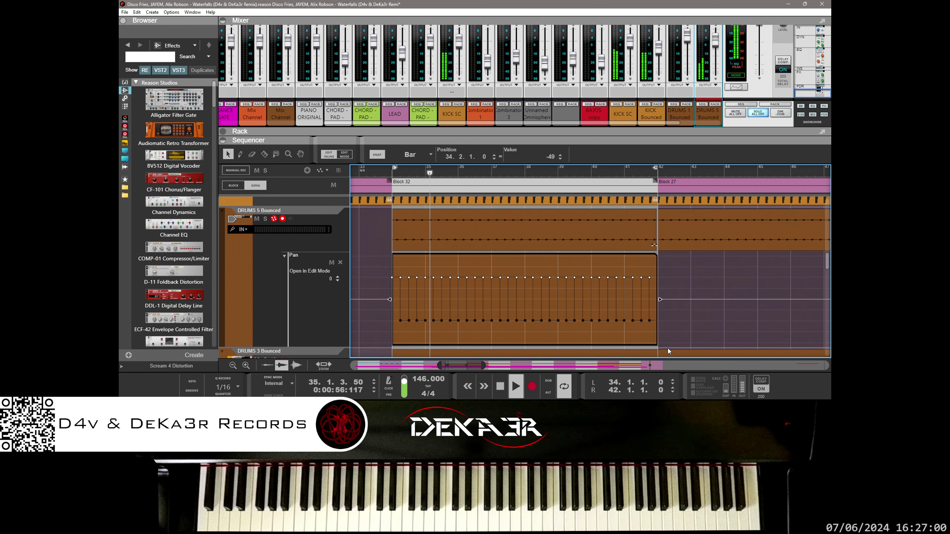
key(Down)
key(Down)
key(Down)
key(Down)
key(Down)
key(Down)
key(Down)
key(Down)
key(Down)
key(Down)
key(Down)
key(Down)
key(Down)
key(Down)
key(Down)
key(Down)
key(Down)
key(Down)
key(Down)
key(Down)
key(Down)
key(Down)
key(Down)
key(Down)
key(Down)
key(Down)
key(Down)
key(Down)
key(Down)
key(Down)
key(Down)
key(Down)
key(Down)
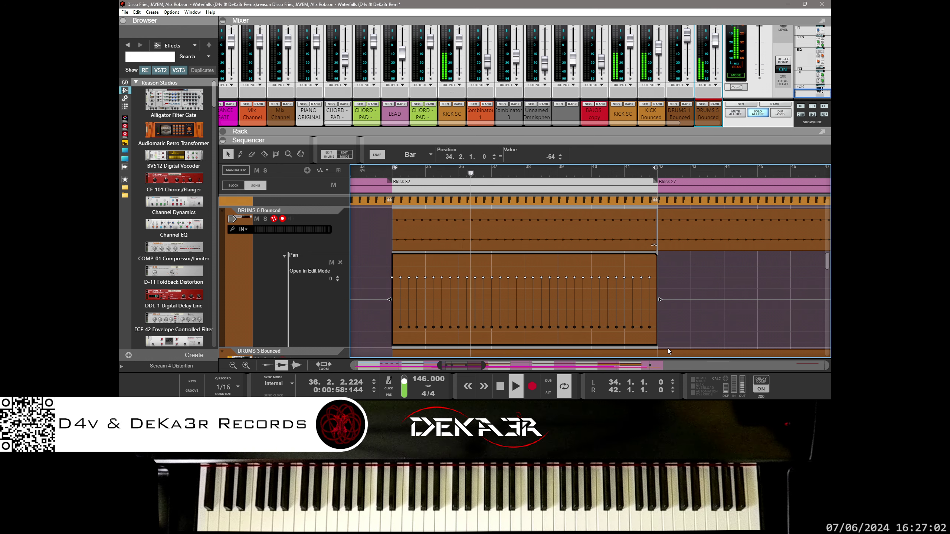
key(Up)
key(Up)
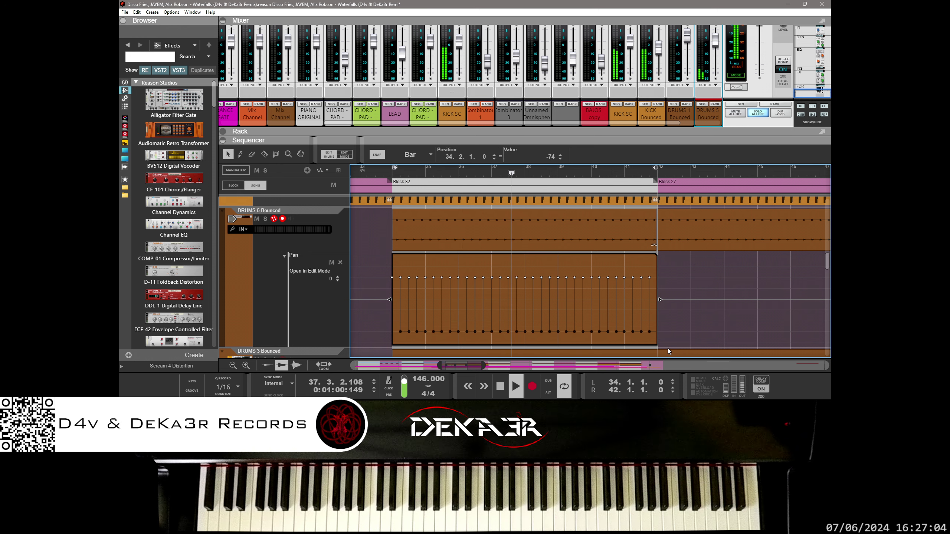
key(Up)
key(Up)
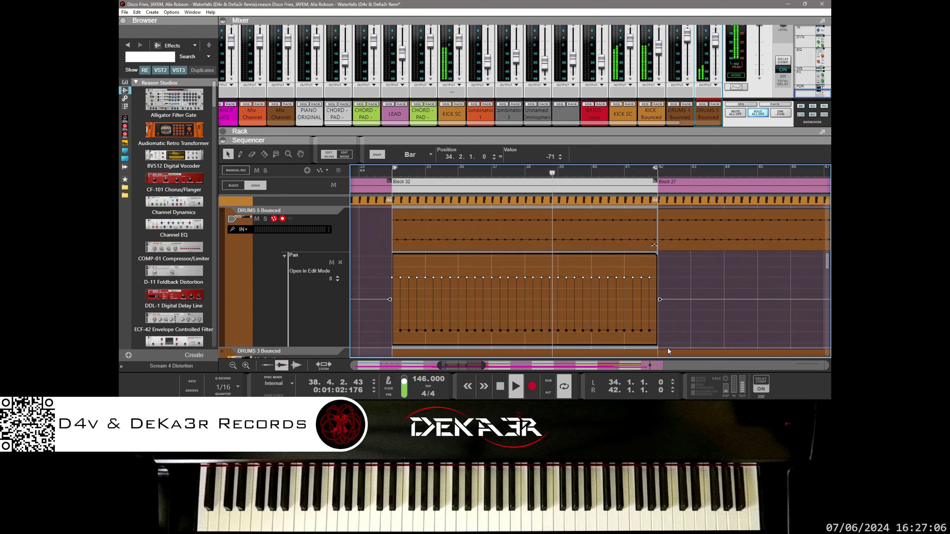
click(663, 283)
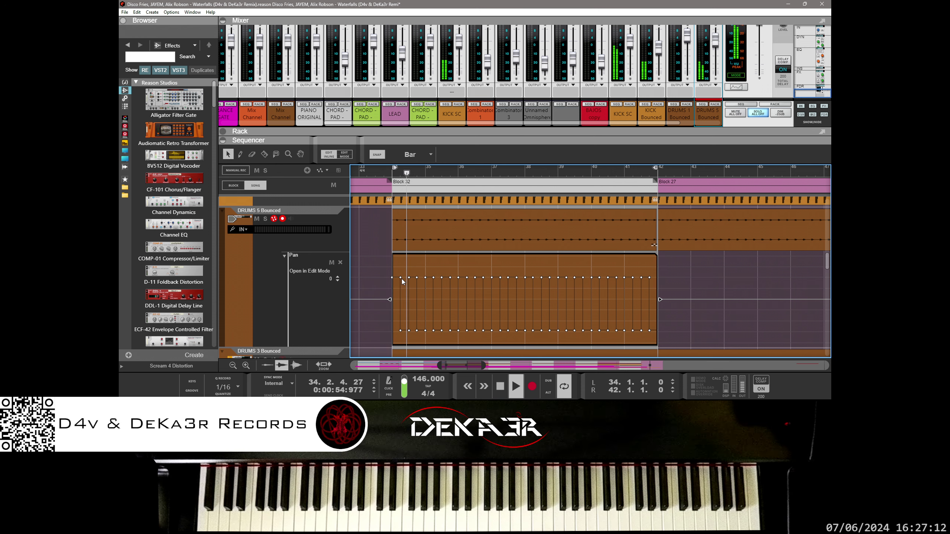
click(366, 227)
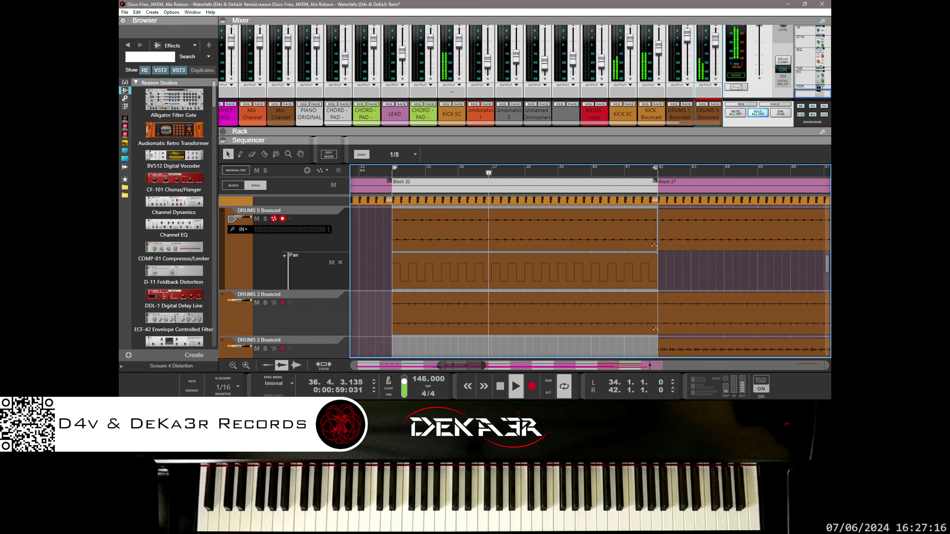
Step: Compare the sound by muting and unmuting the Pan lane, and copy the eight-bar Pan clip to bar 42
drag(440, 365, 460, 365)
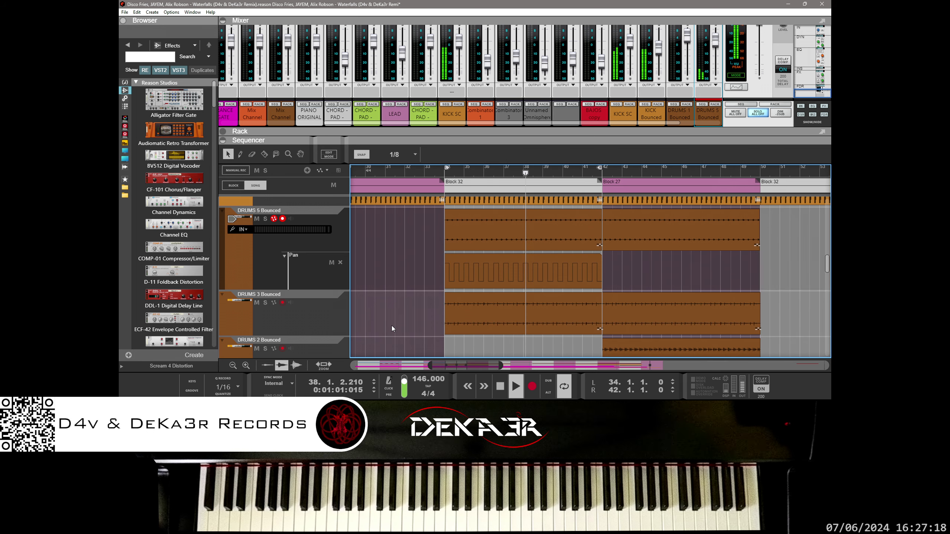
click(331, 262)
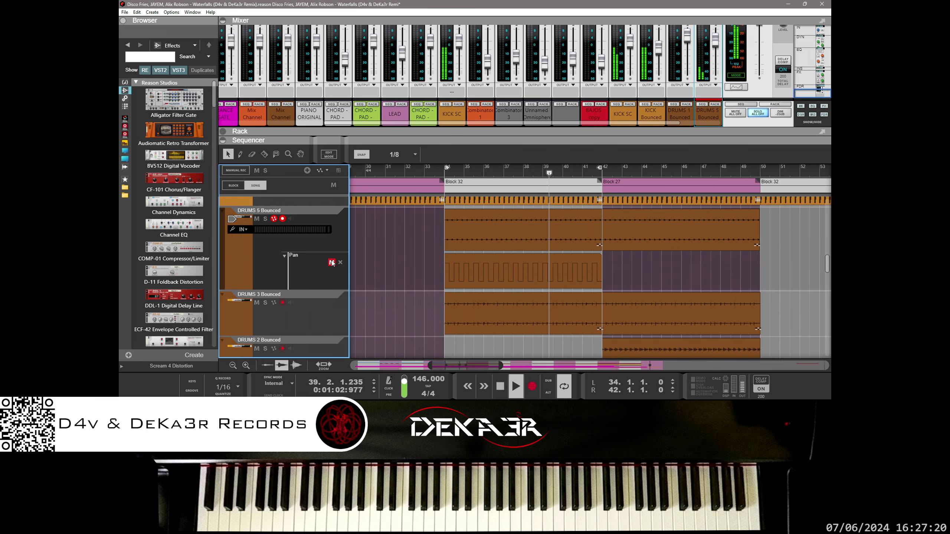
click(332, 263)
drag(464, 279, 623, 279)
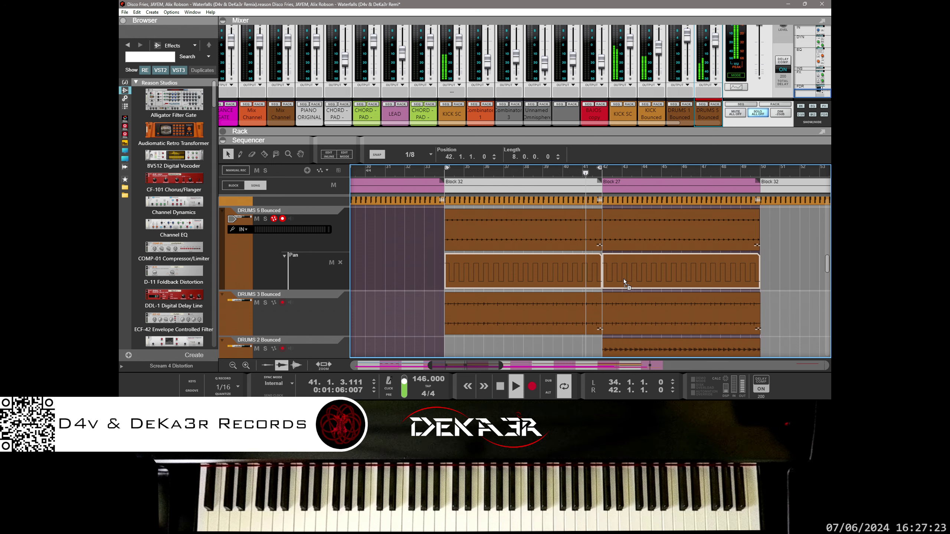
Step: Set the sequencer snap back to Bar and select the Pan clip at bar 34
click(371, 258)
click(391, 157)
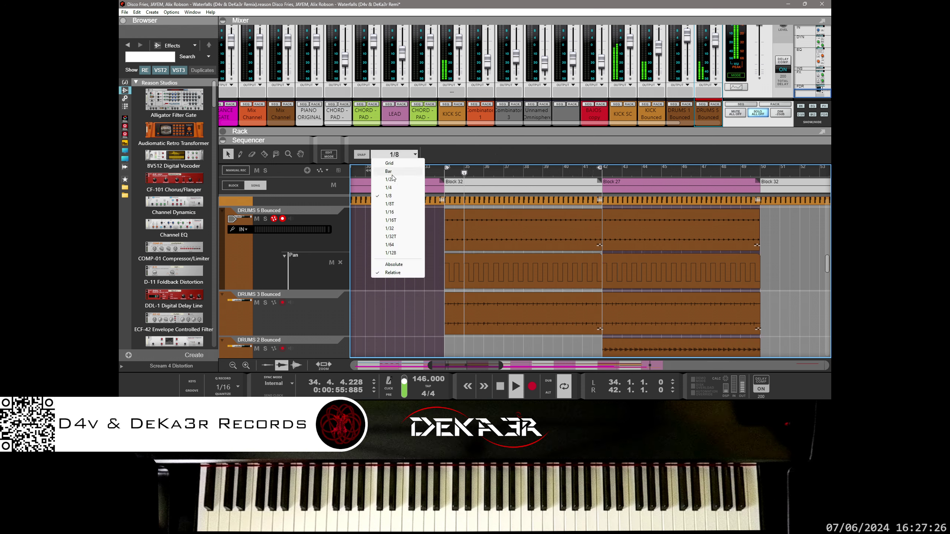
click(391, 172)
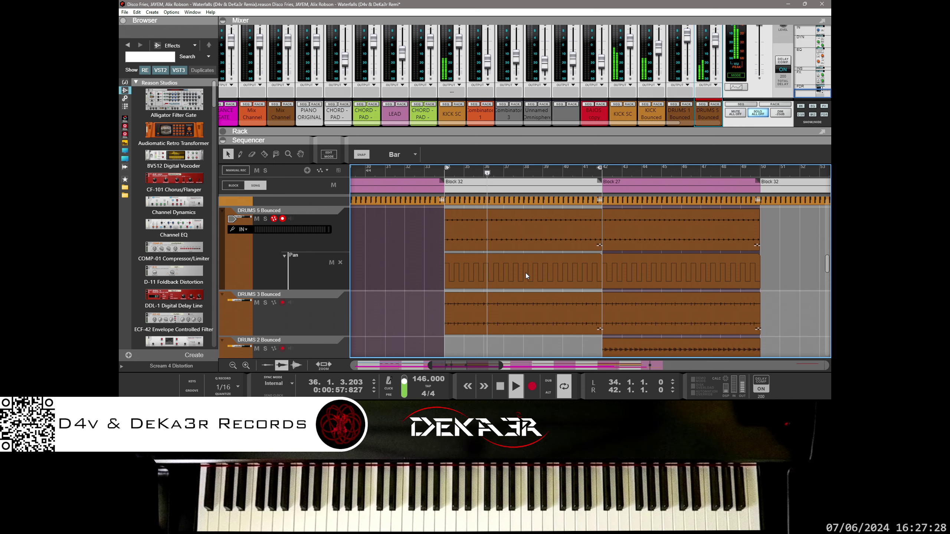
click(561, 274)
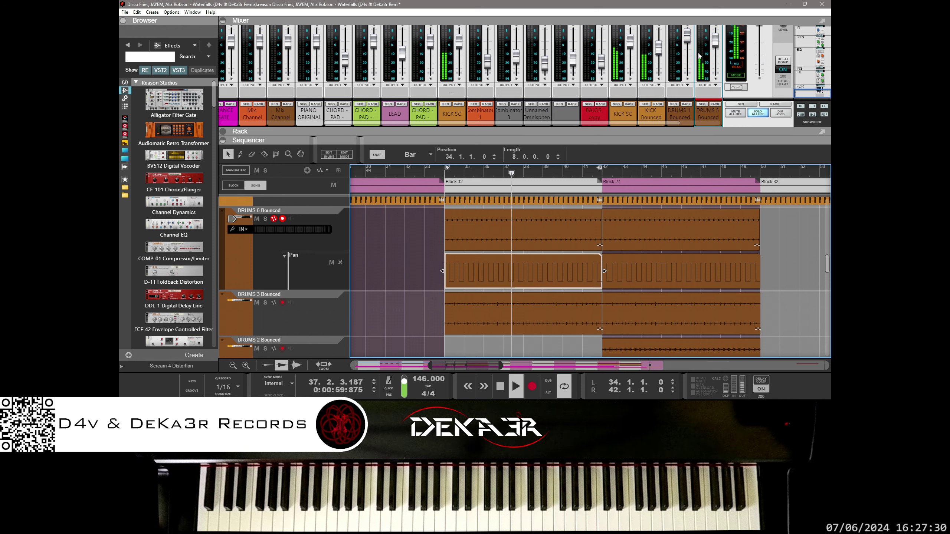
Step: Set the DRUMS 5 Bounced channel level to -1.42 dB and save the song
drag(714, 42, 714, 44)
scroll(715, 46, up, 2)
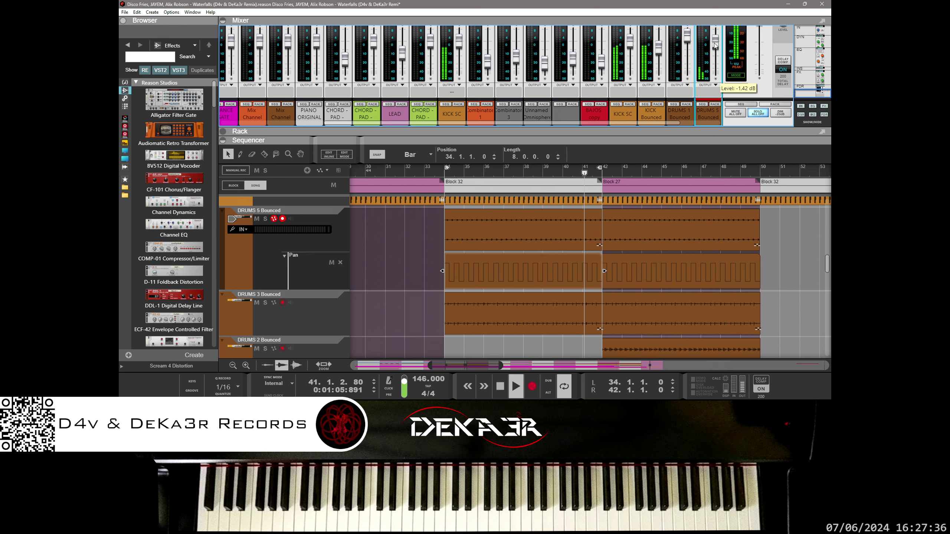
key(KP_1)
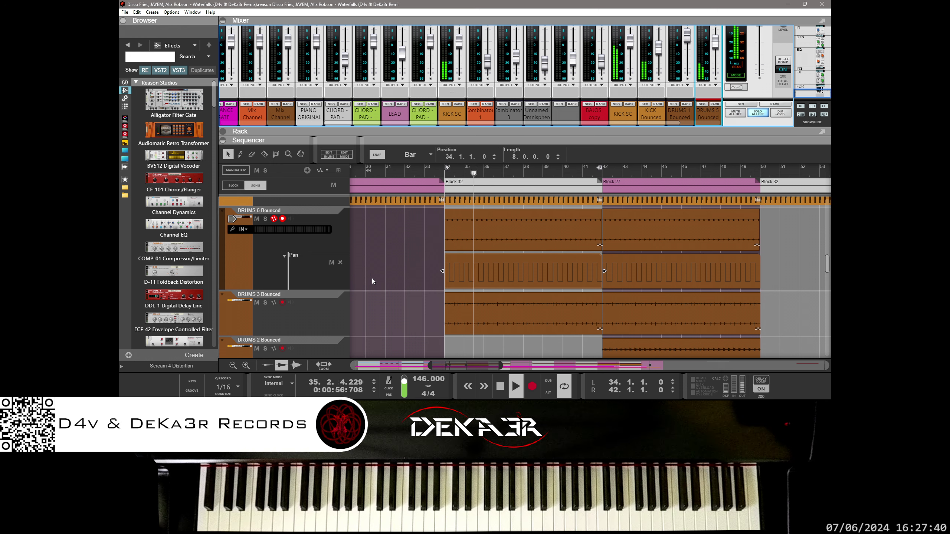
Step: Select the DRUMS 3 Bounced track, solo its mixer channel and bring its level fader into view
click(310, 316)
scroll(681, 72, up, 3)
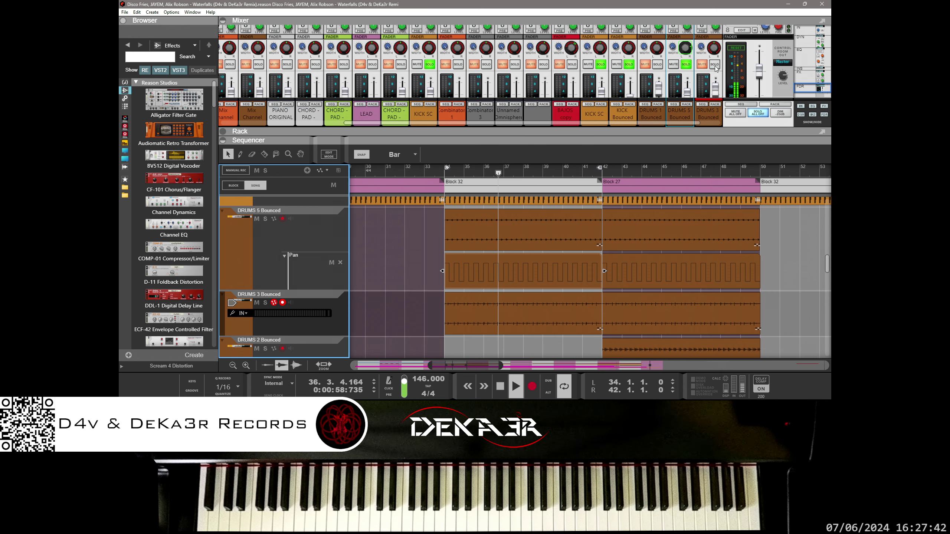
click(714, 65)
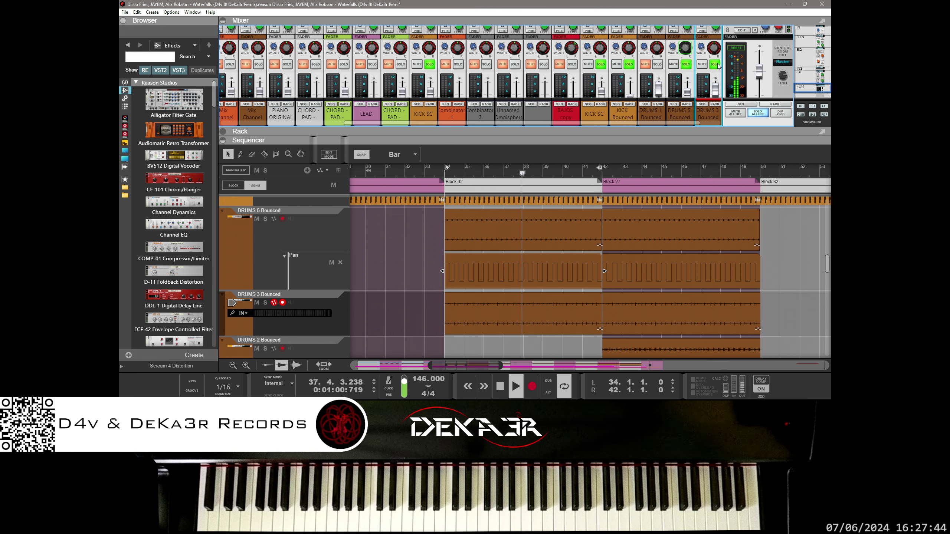
scroll(715, 87, up, 2)
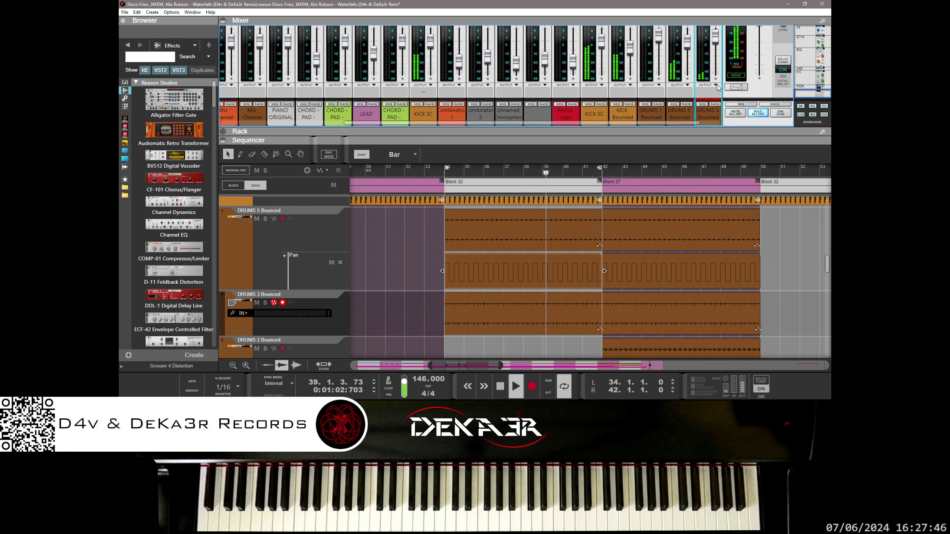
Step: Enlarge the mixer and set the DRUMS 3 Bounced channel compressor to Peak and Fast with a threshold of -38.90 dB
scroll(718, 47, up, 2)
scroll(716, 45, up, 2)
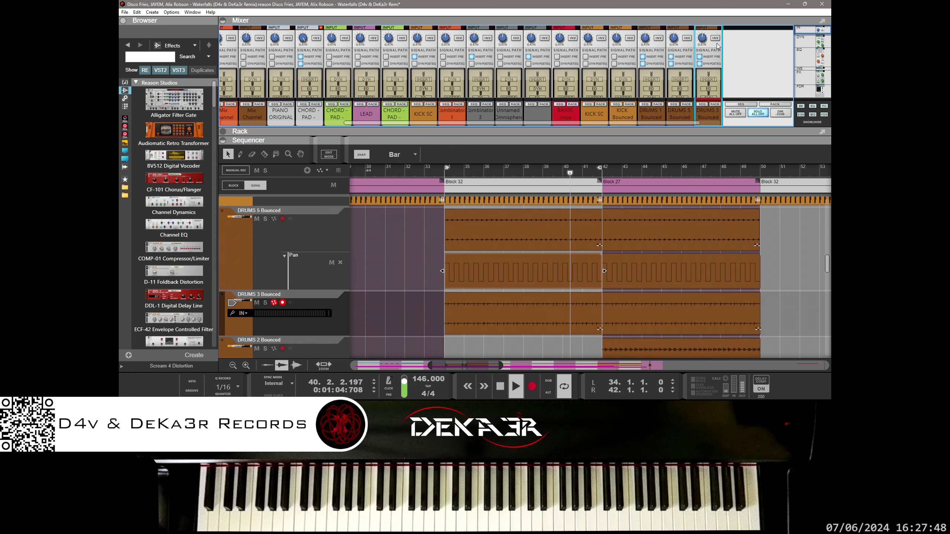
drag(704, 129, 704, 257)
drag(709, 131, 704, 236)
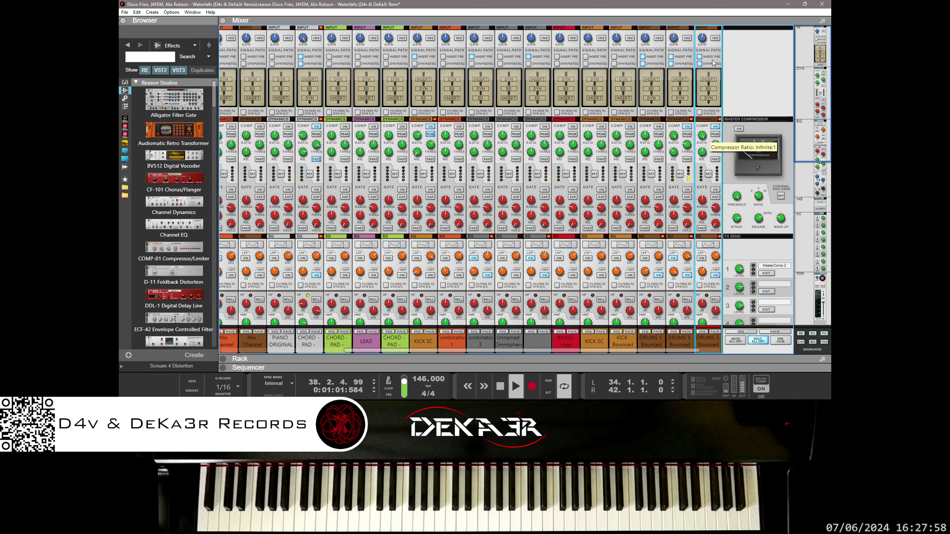
click(715, 135)
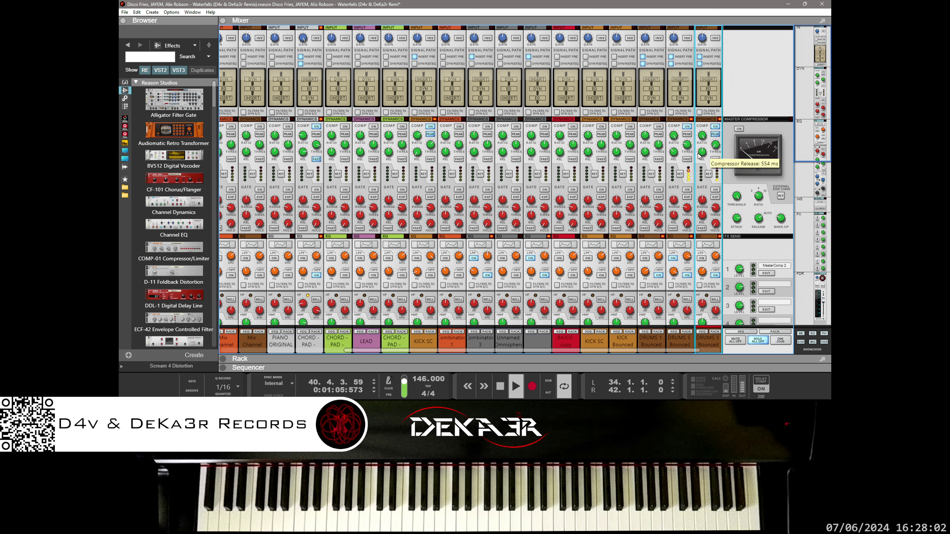
click(713, 136)
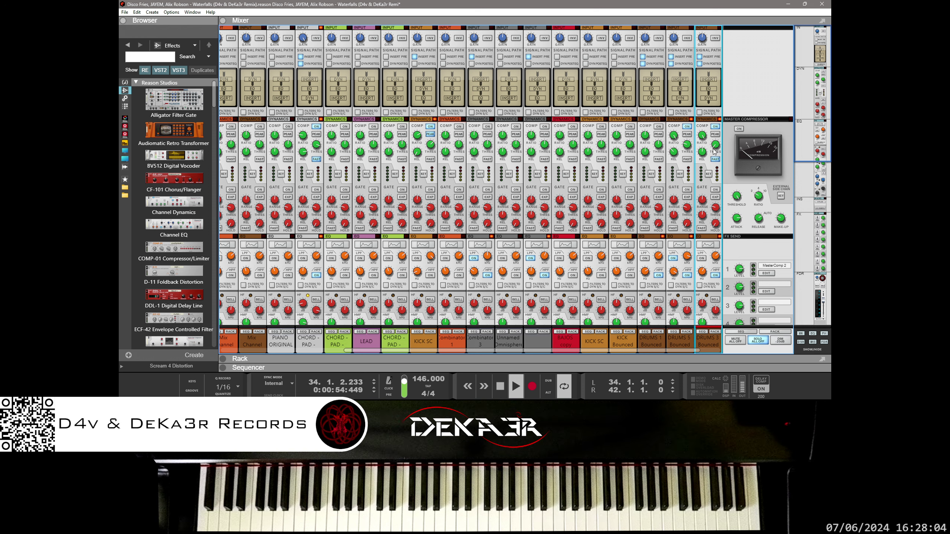
drag(704, 151, 714, 94)
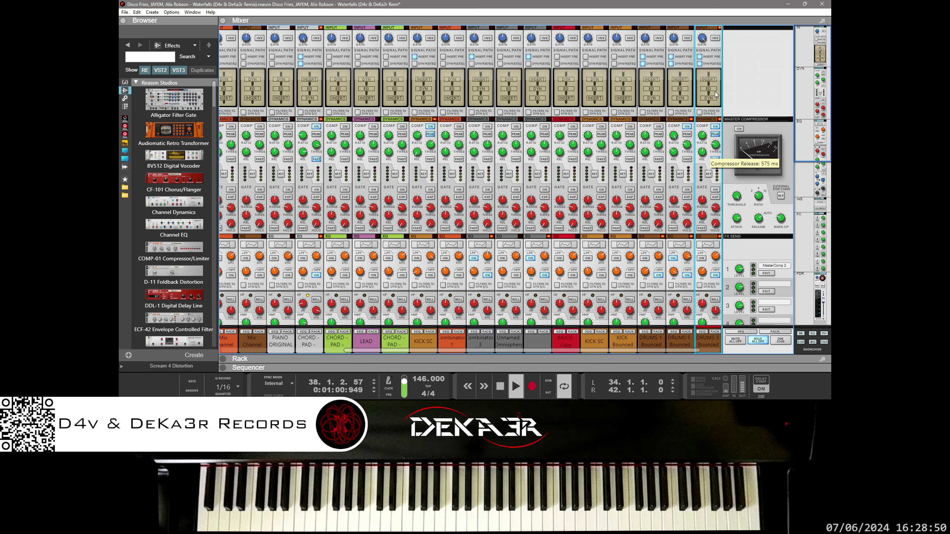
Step: Compare the sound by switching the DRUMS 3 Bounced channel compressor on and off, and turn off its Peak mode
click(738, 130)
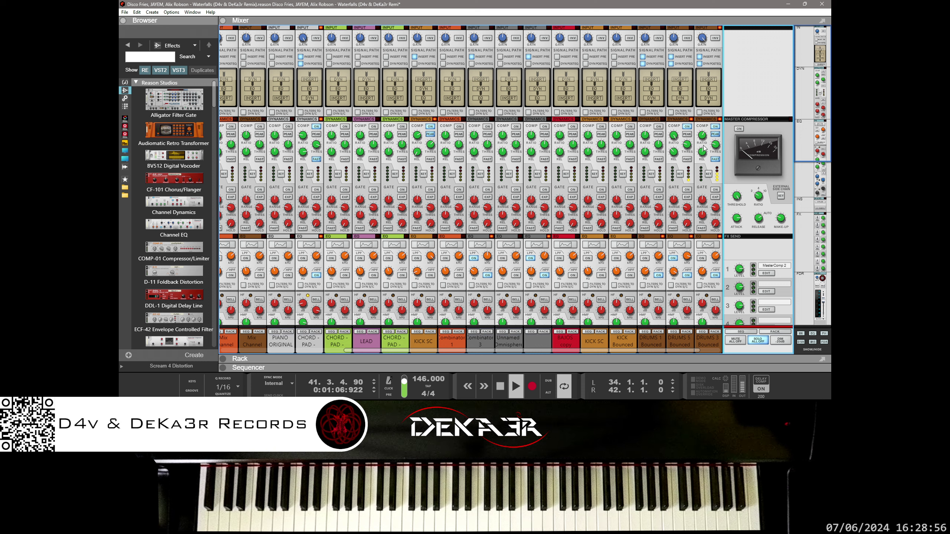
click(715, 127)
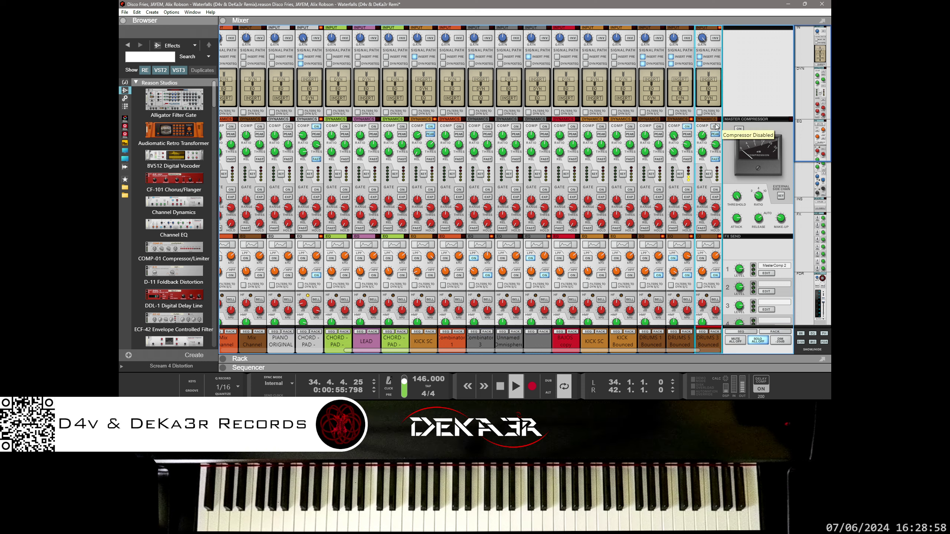
click(715, 126)
click(715, 127)
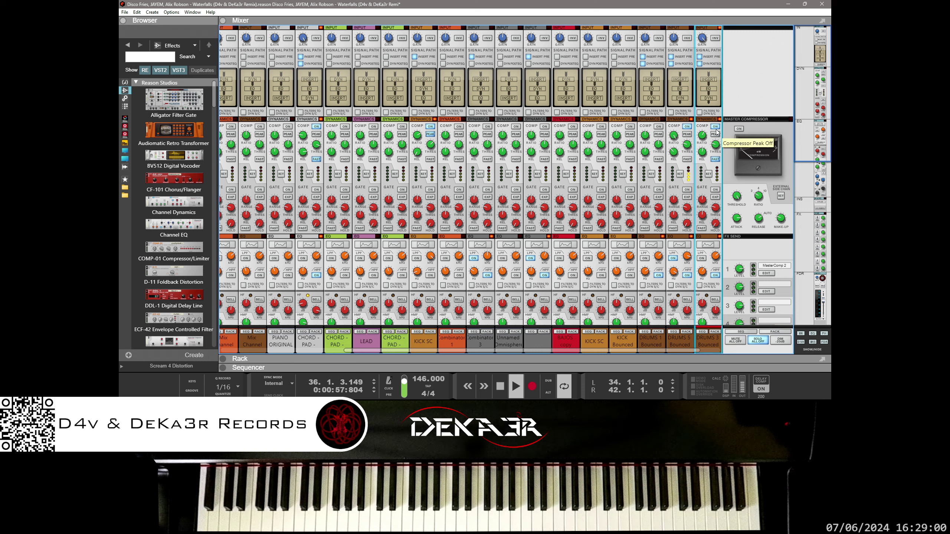
click(715, 128)
click(716, 127)
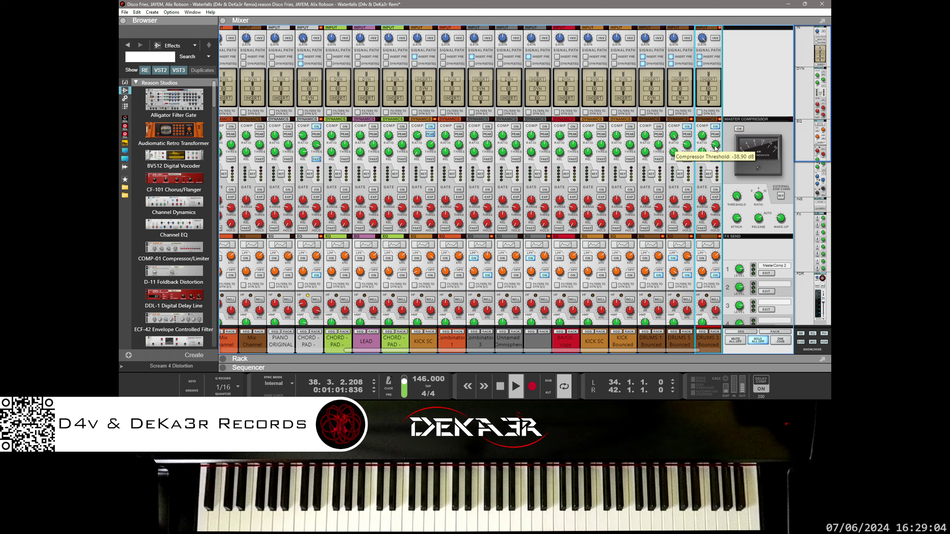
click(715, 128)
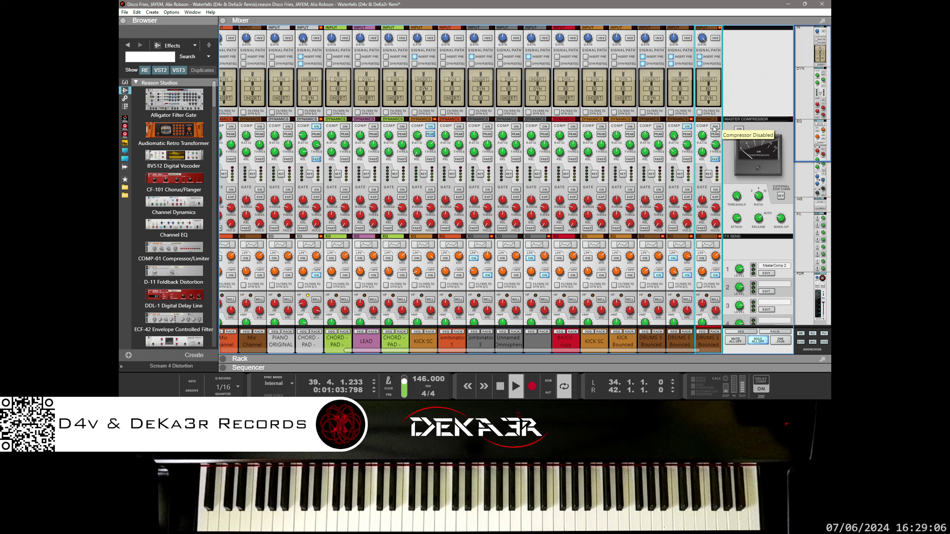
Step: Lower the DRUMS 3 Bounced channel level slightly and save the song
scroll(713, 124, down, 5)
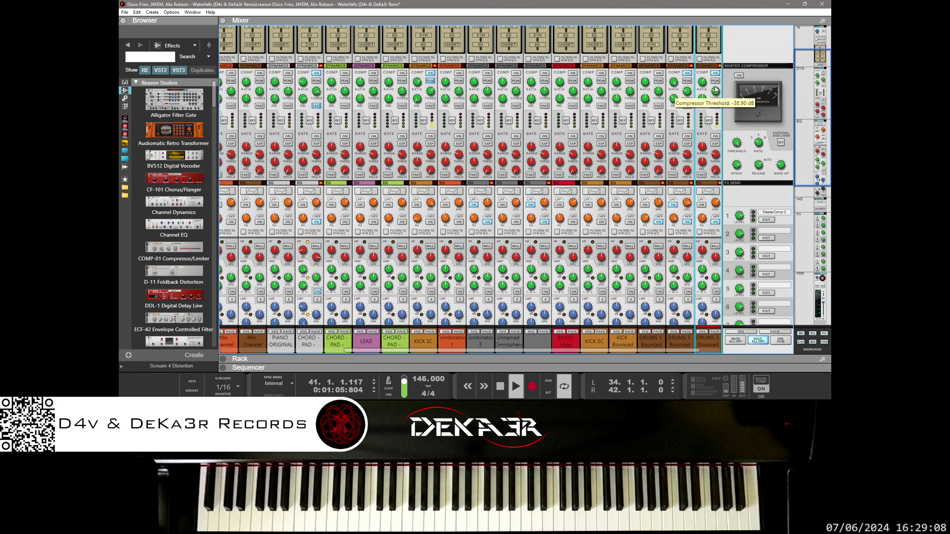
scroll(695, 210, down, 3)
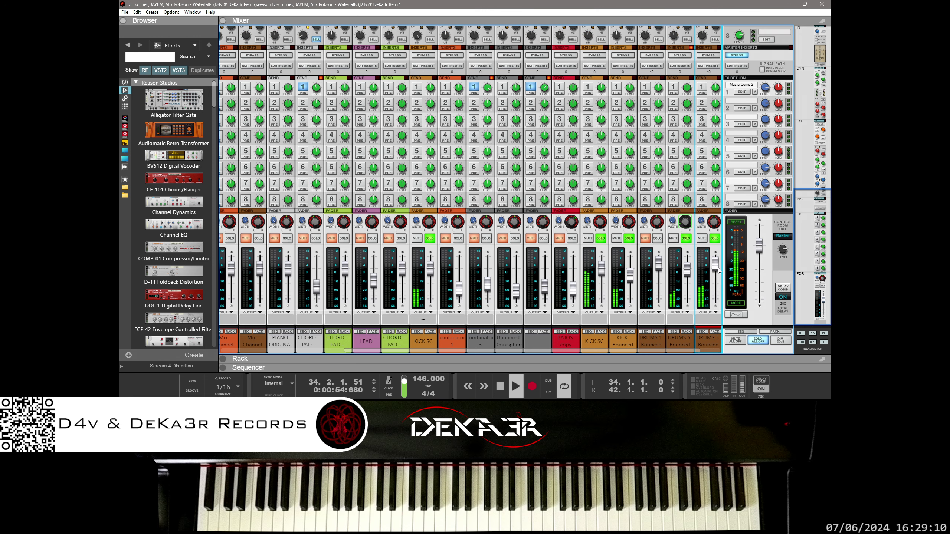
drag(715, 267, 717, 271)
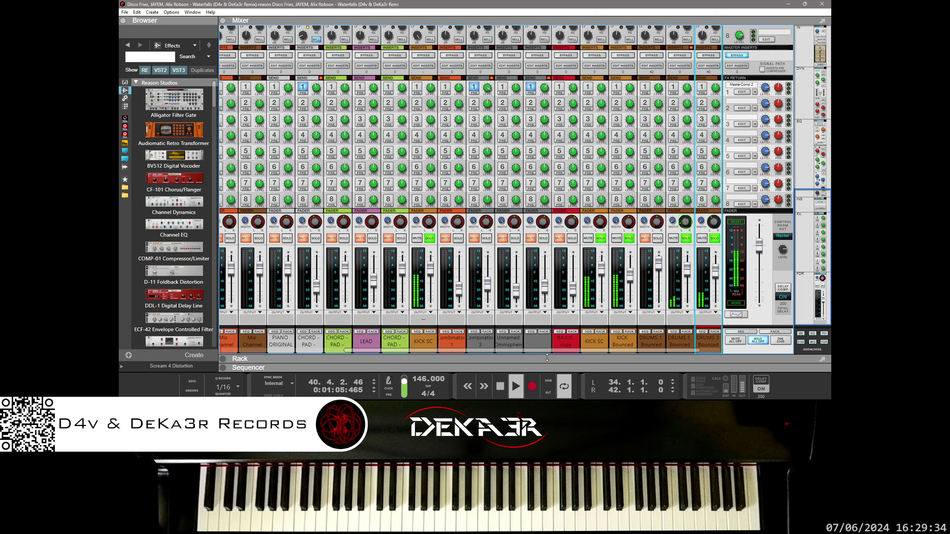
Step: Shrink the mixer area to bring the rack into view beneath it
drag(547, 357, 556, 315)
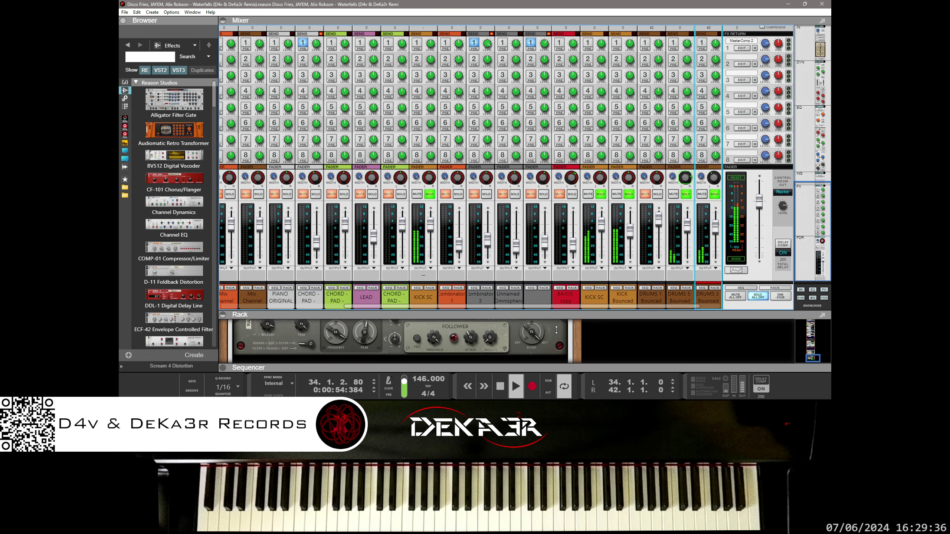